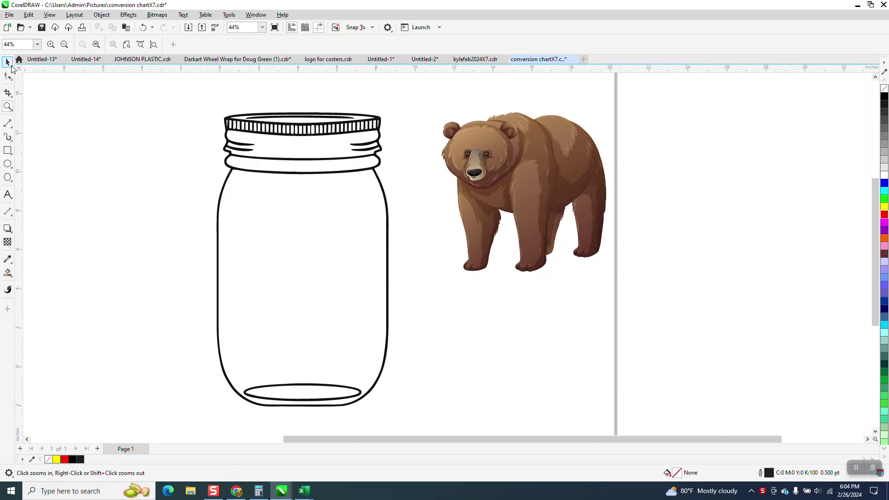
Move the bear away from the jar so that it straddles the right edge of the page.
{"action": "left_click", "coordinate": [11, 64]}
{"action": "left_click_drag", "start_coordinate": [530, 181], "coordinate": [509, 167]}
{"action": "left_click", "coordinate": [350, 275]}
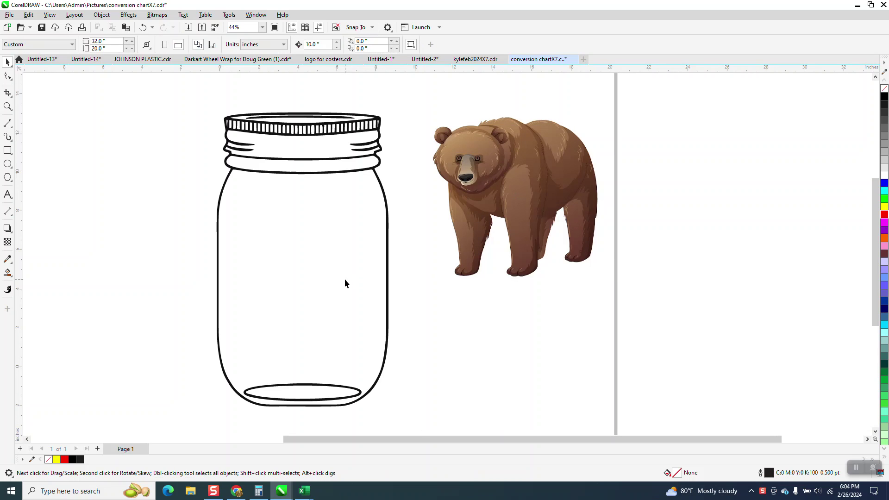
{"action": "left_click", "coordinate": [321, 166]}
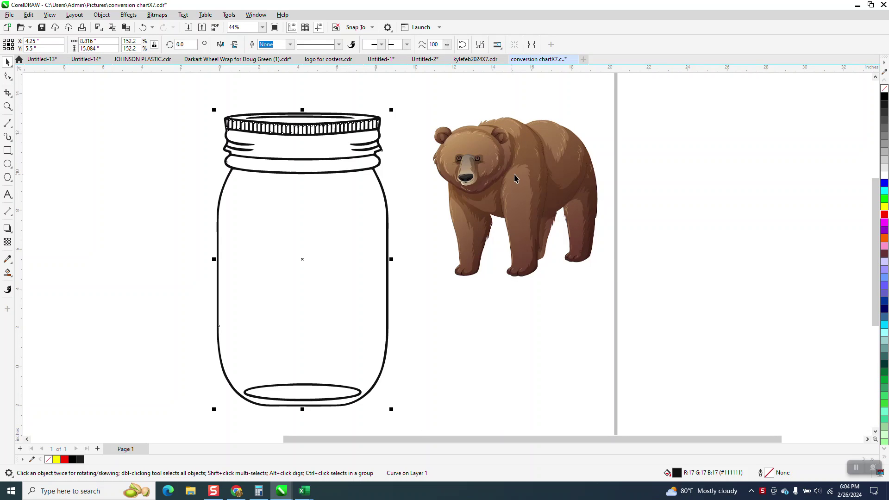
{"action": "left_click_drag", "start_coordinate": [514, 177], "coordinate": [637, 181]}
{"action": "left_click", "coordinate": [358, 167]}
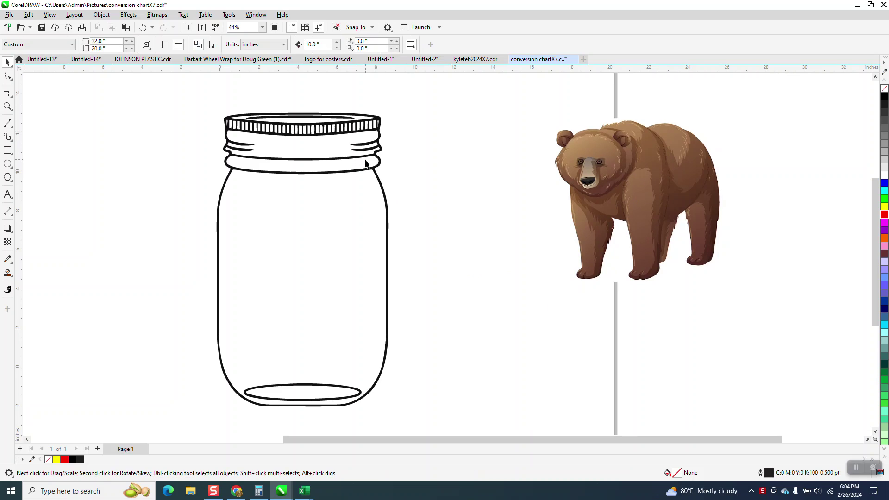
Create a boundary outline around the mason jar artwork.
{"action": "left_click", "coordinate": [364, 161]}
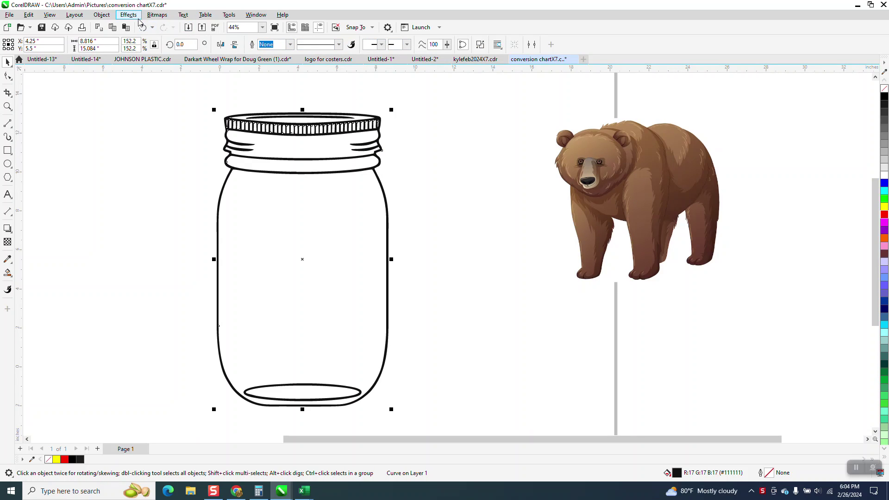
{"action": "left_click", "coordinate": [102, 15]}
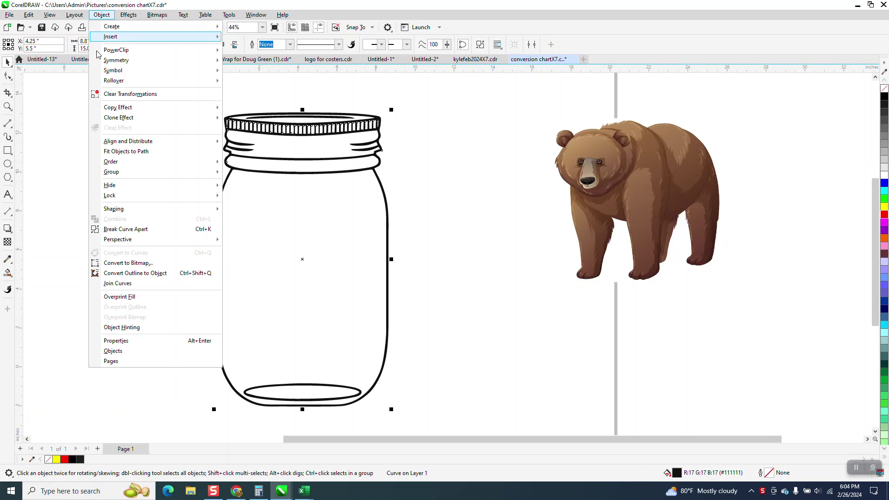
{"action": "mouse_move", "coordinate": [115, 212]}
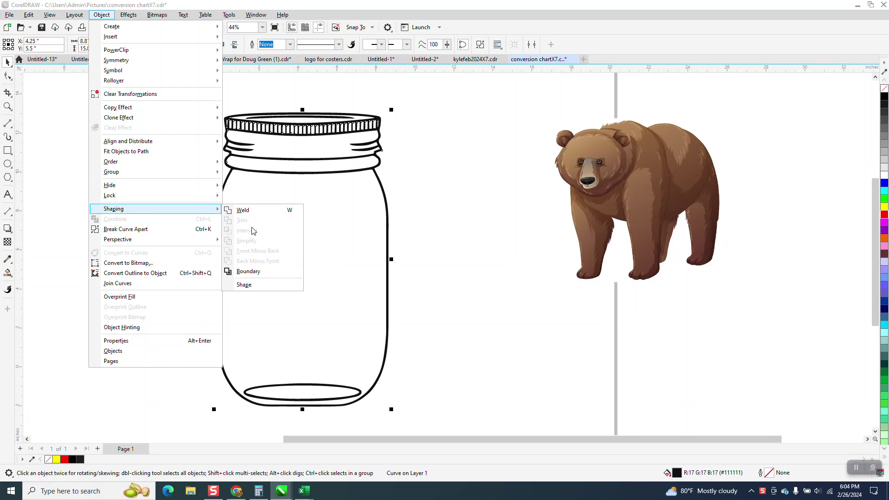
{"action": "left_click", "coordinate": [250, 271]}
Move the jar's boundary outline 10 inches left of the artwork and colour its outline red.
{"action": "scroll", "coordinate": [528, 301], "scroll_direction": "down", "scroll_amount": 1}
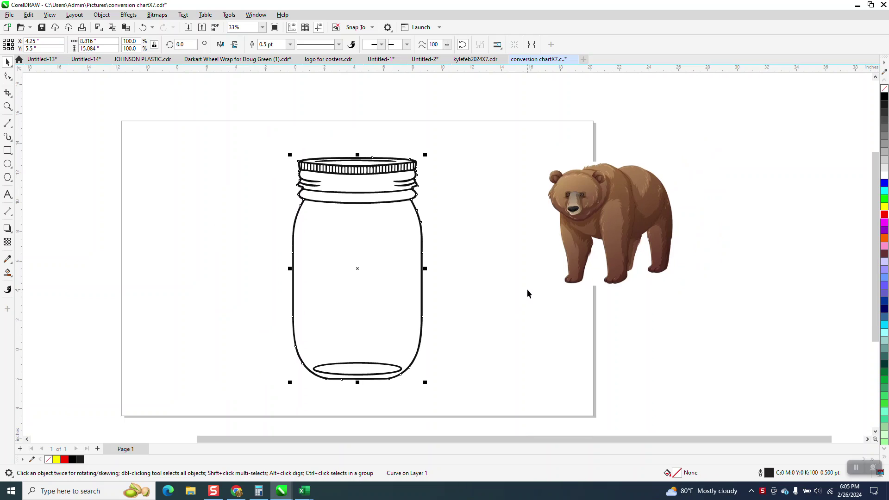
{"action": "key", "text": "shift+Left"}
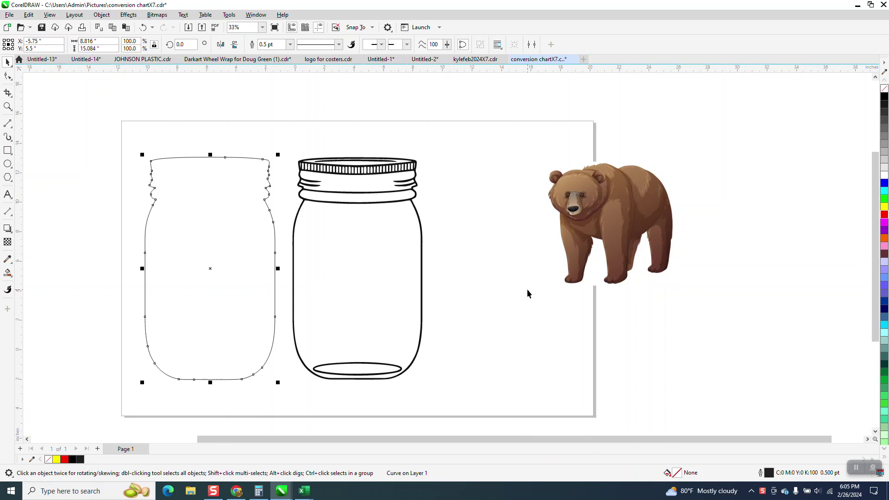
{"action": "right_click", "coordinate": [883, 215]}
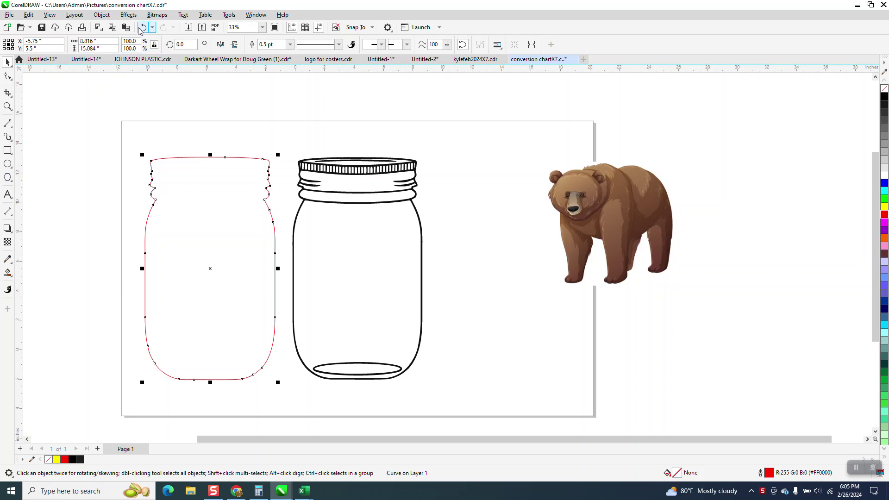
Apply a one-step outside contour with a 0.05 inch offset to the red jar outline.
{"action": "left_click", "coordinate": [133, 16]}
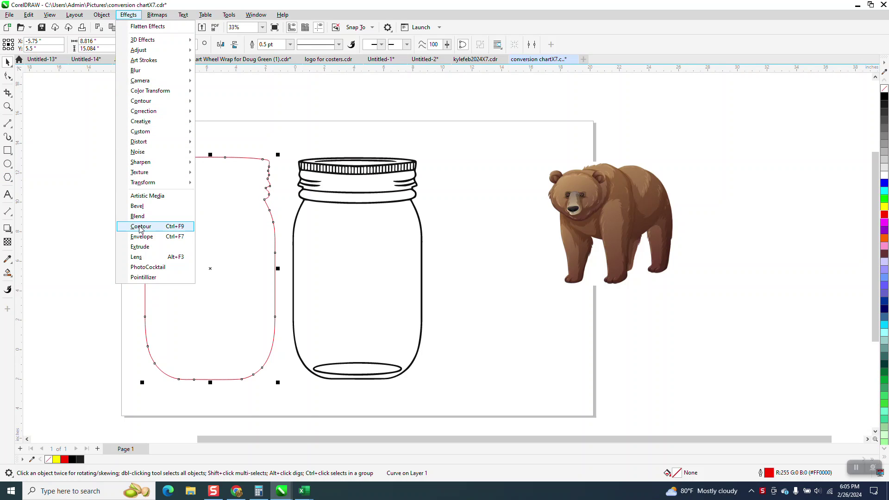
{"action": "left_click", "coordinate": [139, 229]}
{"action": "key", "text": "ctrl+F9"}
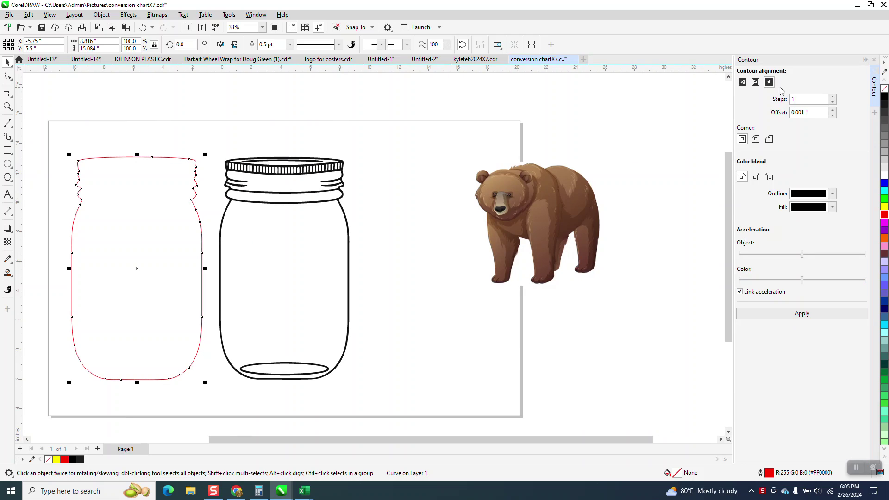
{"action": "left_click", "coordinate": [822, 112]}
{"action": "left_click_drag", "start_coordinate": [821, 112], "coordinate": [785, 115]}
{"action": "type", "text": ".05"}
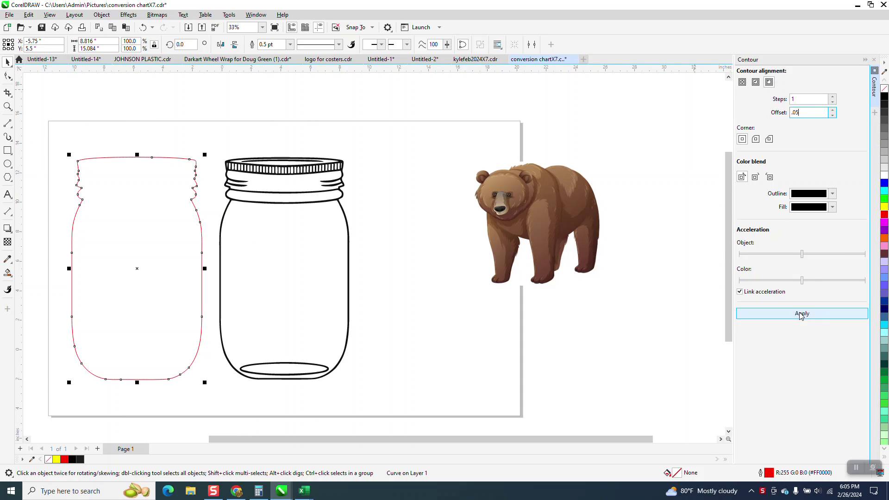
{"action": "left_click", "coordinate": [799, 314]}
Break the contour apart from the jar outline and delete the inner red outline.
{"action": "left_click", "coordinate": [8, 107]}
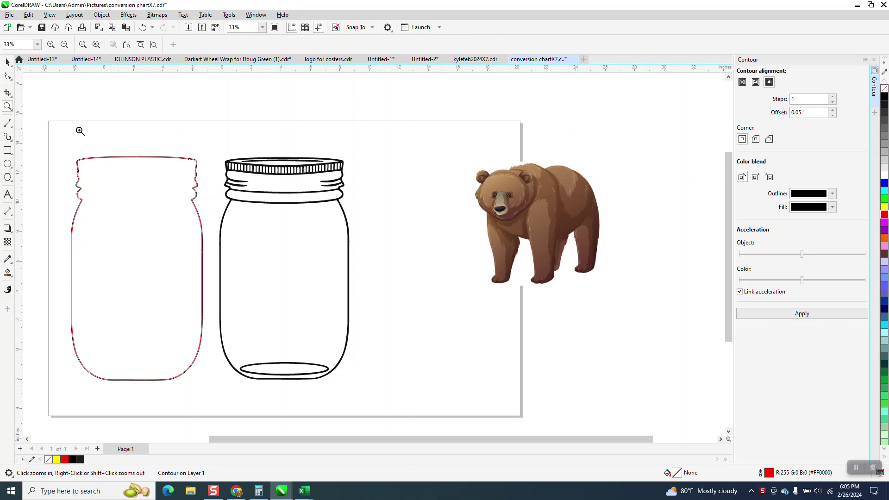
{"action": "left_click_drag", "start_coordinate": [79, 131], "coordinate": [197, 200]}
{"action": "left_click", "coordinate": [6, 63]}
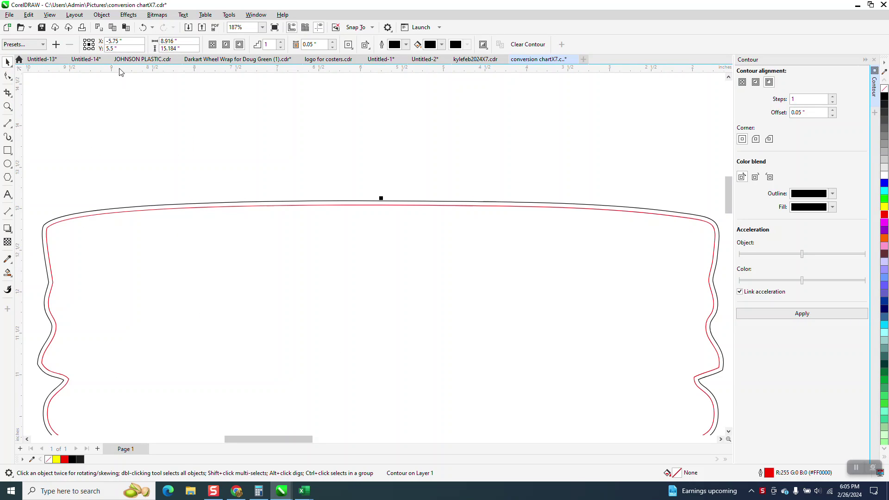
{"action": "left_click", "coordinate": [102, 15]}
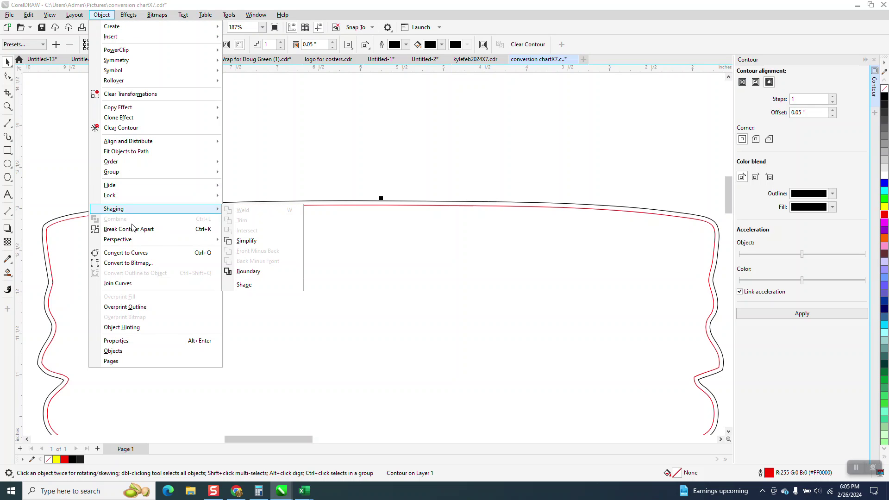
{"action": "left_click", "coordinate": [133, 230]}
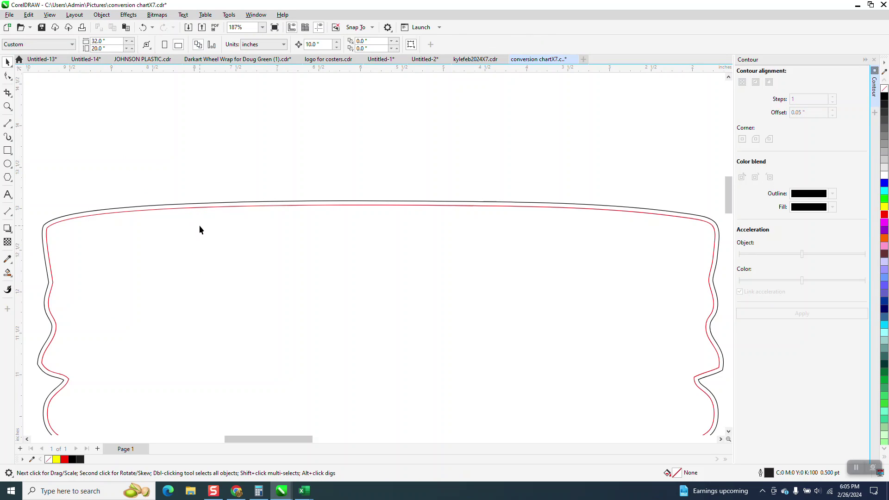
{"action": "key", "text": "Delete"}
Colour the remaining offset outline red and move it 10 inches right onto the jar artwork.
{"action": "left_click", "coordinate": [194, 204]}
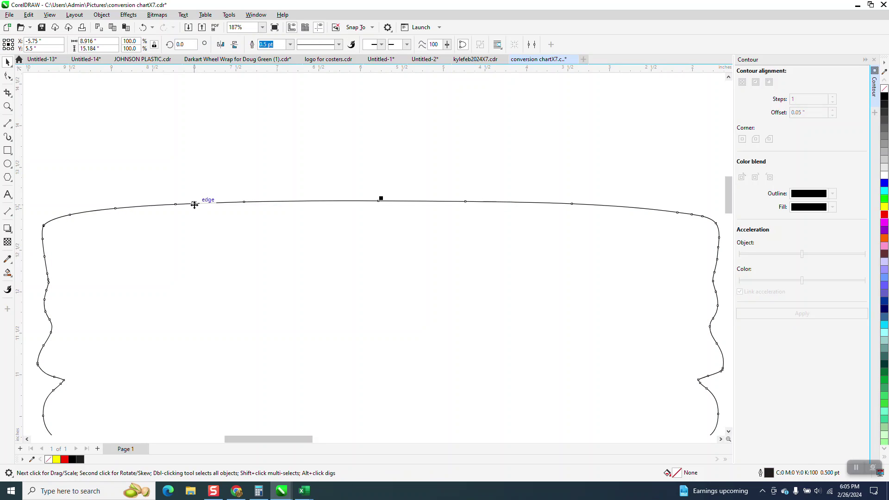
{"action": "right_click", "coordinate": [884, 213]}
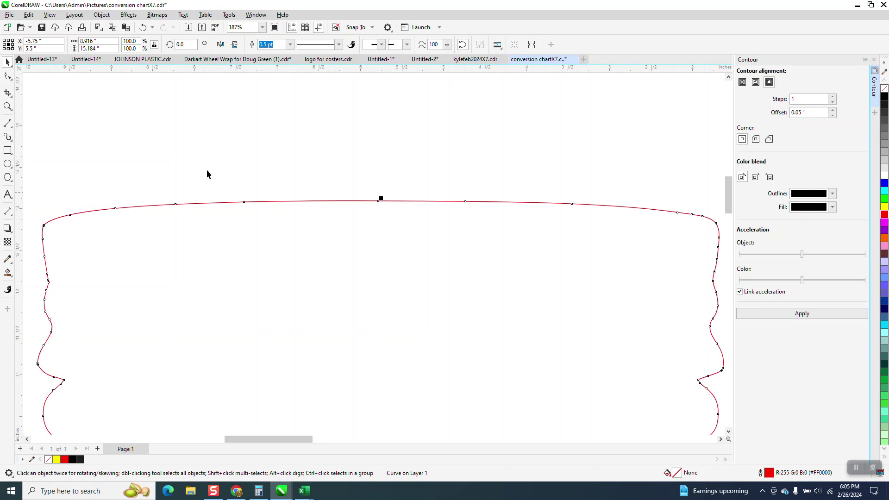
{"action": "scroll", "coordinate": [209, 173], "scroll_direction": "down", "scroll_amount": 3}
{"action": "key", "text": "p"}
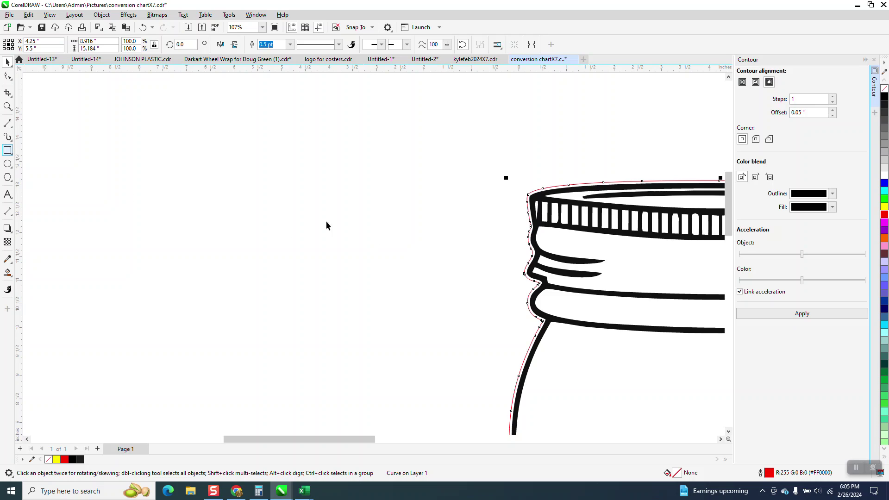
{"action": "scroll", "coordinate": [194, 208], "scroll_direction": "down", "scroll_amount": 1}
Inspect the offset around the jar lid up close, and remove the red outline from the artwork.
{"action": "left_click", "coordinate": [7, 107]}
{"action": "left_click_drag", "start_coordinate": [417, 186], "coordinate": [575, 263]}
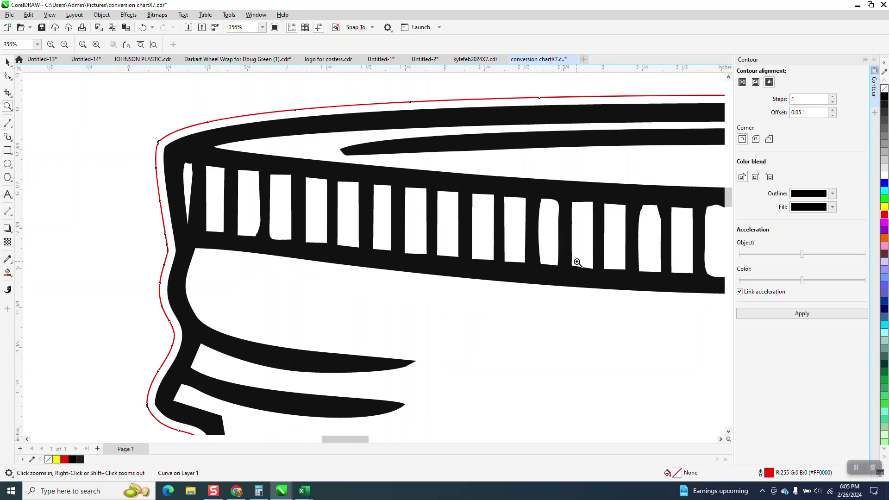
{"action": "scroll", "coordinate": [311, 221], "scroll_direction": "down", "scroll_amount": 4}
{"action": "left_click", "coordinate": [7, 62]}
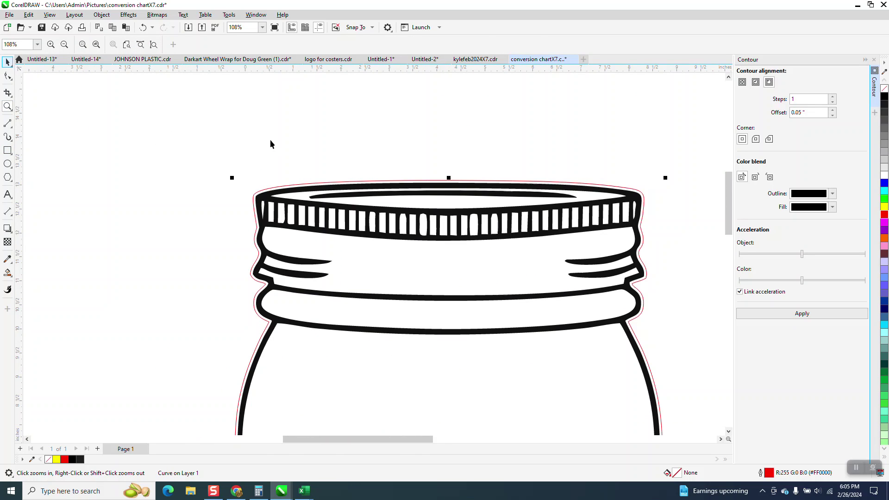
{"action": "left_click", "coordinate": [296, 148]}
{"action": "left_click", "coordinate": [330, 188]}
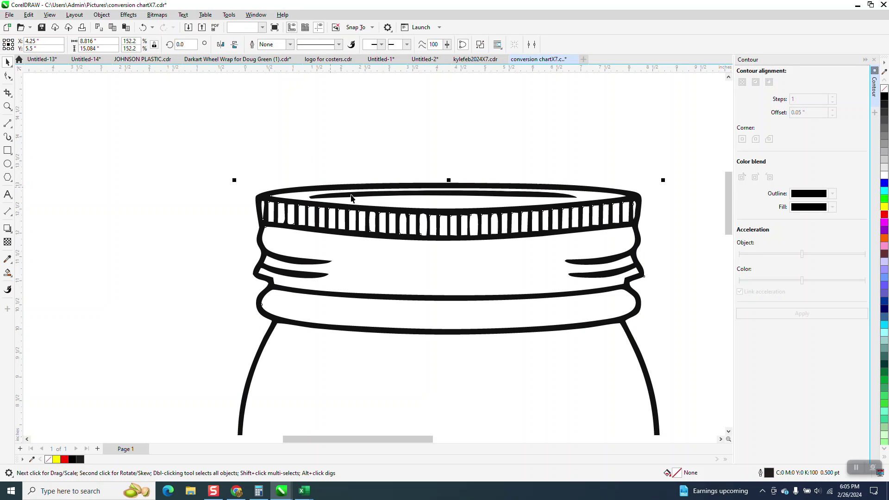
Try to break the original jar curve apart in place.
{"action": "scroll", "coordinate": [306, 127], "scroll_direction": "down", "scroll_amount": 2}
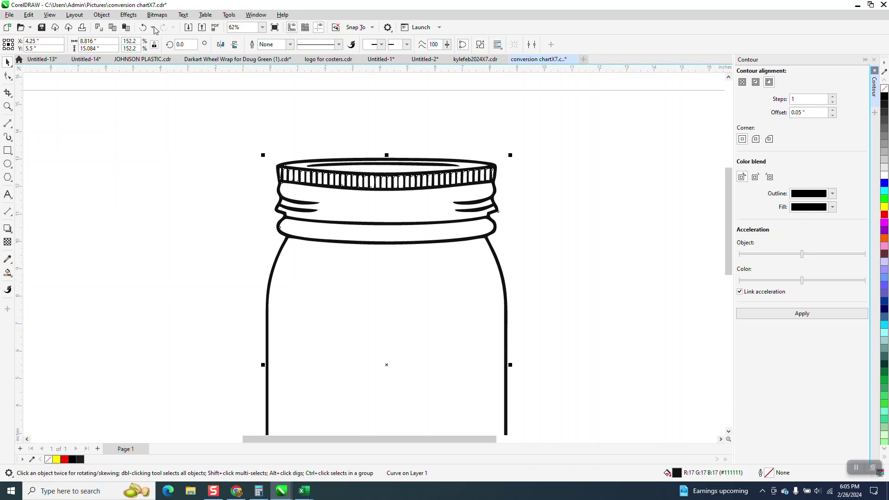
{"action": "left_click", "coordinate": [101, 14]}
{"action": "mouse_move", "coordinate": [112, 174]}
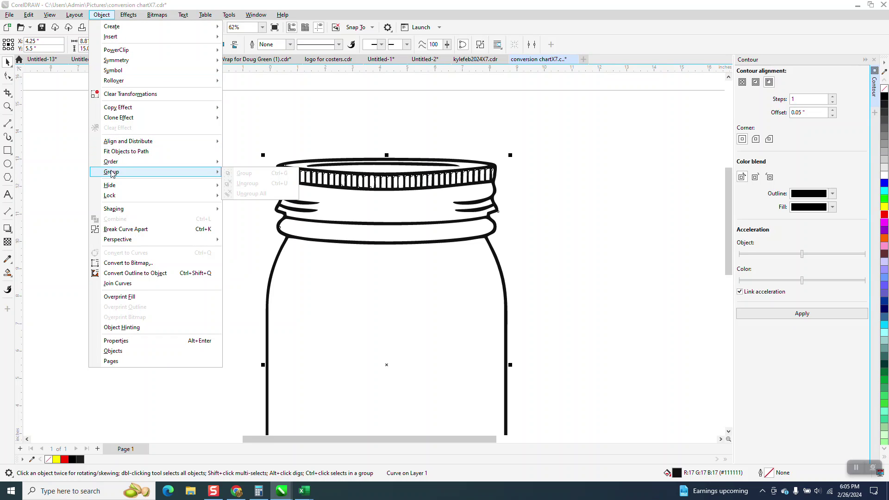
{"action": "left_click", "coordinate": [375, 191]}
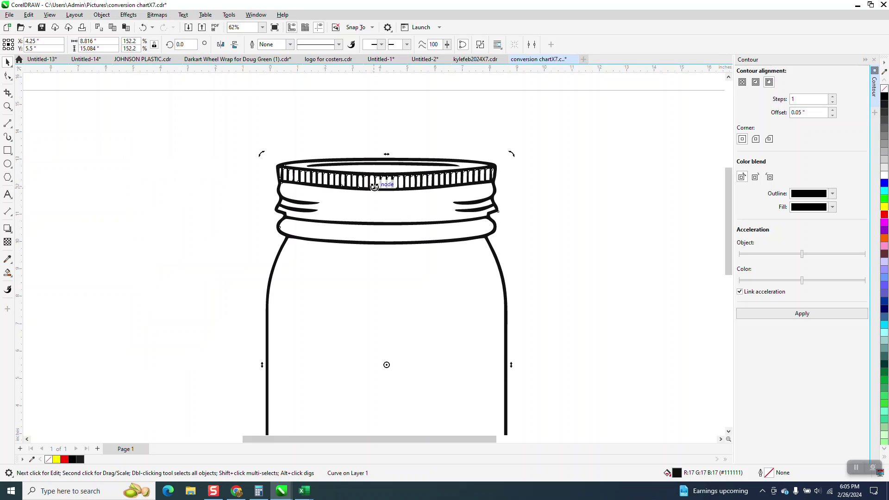
{"action": "left_click", "coordinate": [110, 17]}
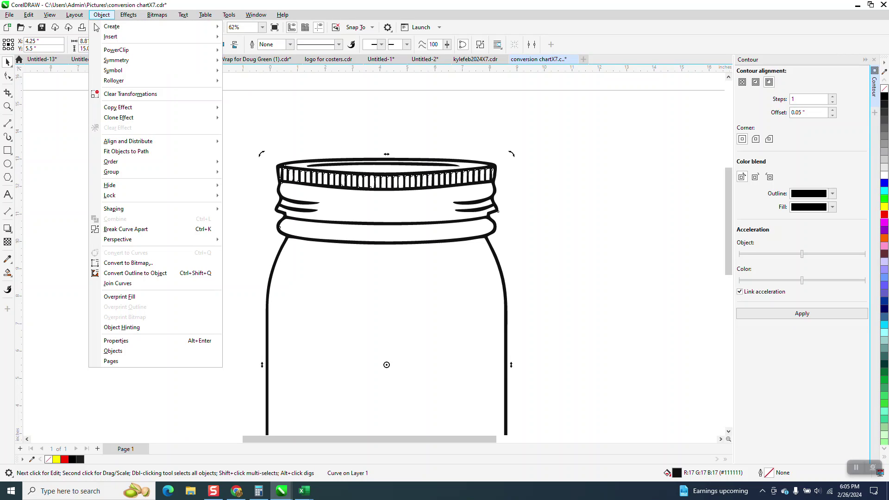
{"action": "left_click", "coordinate": [130, 230]}
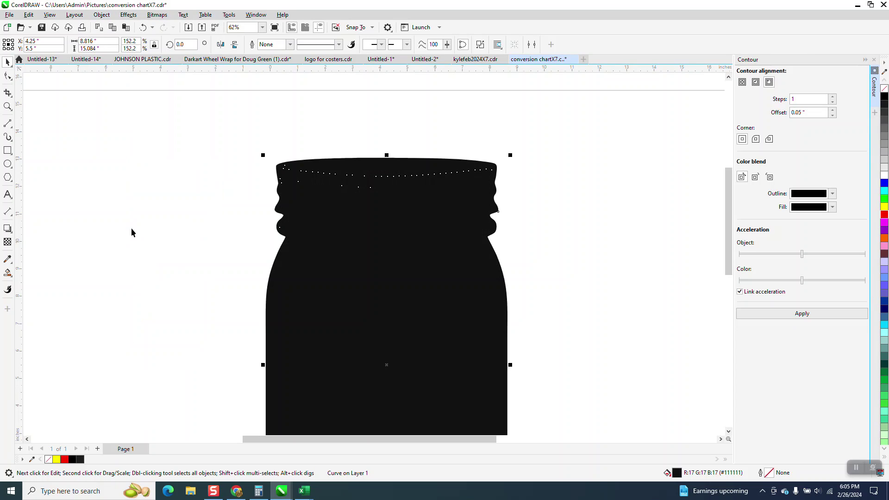
{"action": "left_click", "coordinate": [143, 26]}
Duplicate the jar and place the copy 10 inches to the left of the original.
{"action": "scroll", "coordinate": [313, 119], "scroll_direction": "down", "scroll_amount": 1}
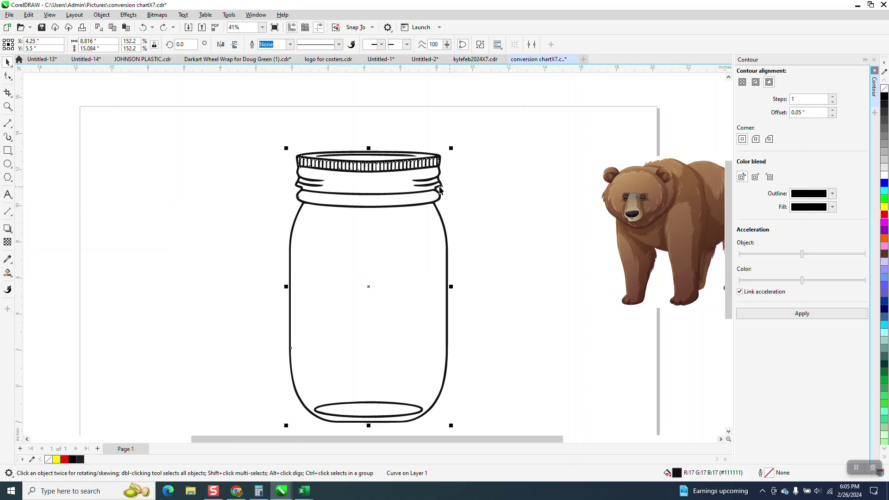
{"action": "key", "text": "KP_Add"}
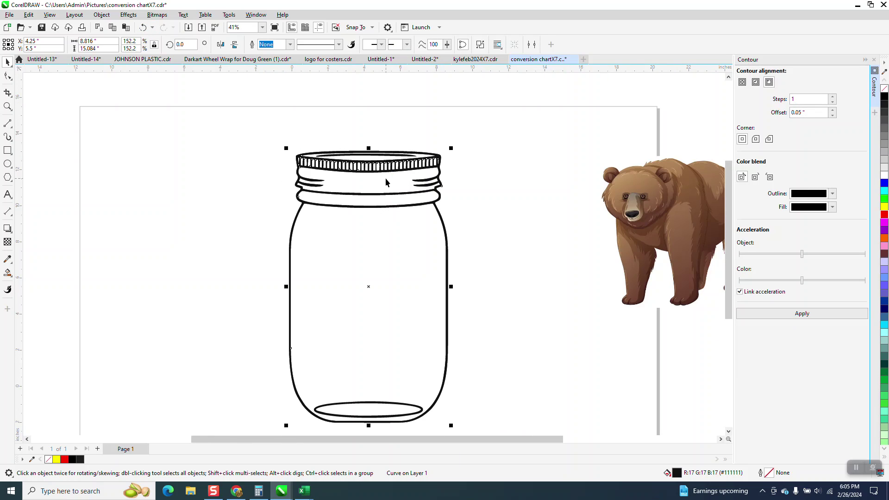
{"action": "left_click", "coordinate": [393, 169]}
{"action": "key", "text": "Left"}
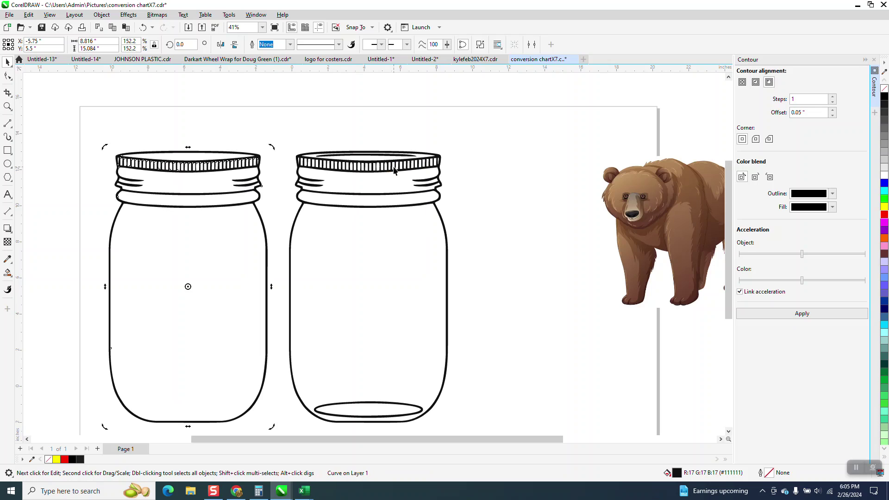
Break the jar copy's curve apart and create a boundary outline around all its pieces.
{"action": "left_click", "coordinate": [101, 14]}
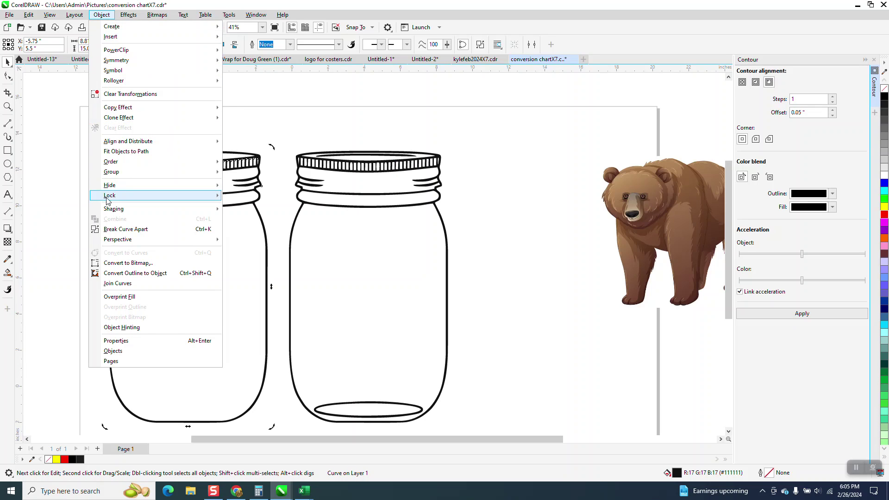
{"action": "left_click", "coordinate": [118, 230]}
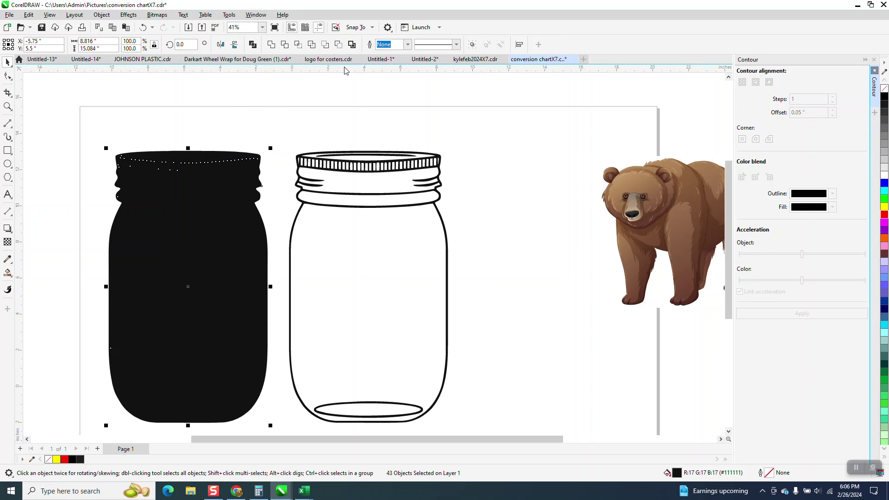
{"action": "left_click", "coordinate": [352, 45]}
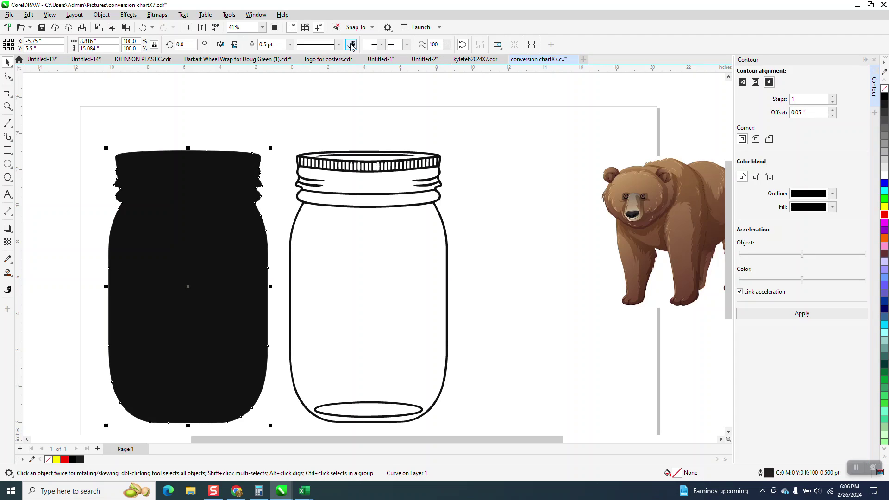
Move the new boundary outline 20 inches to the right and colour its outline red.
{"action": "key", "text": "Right"}
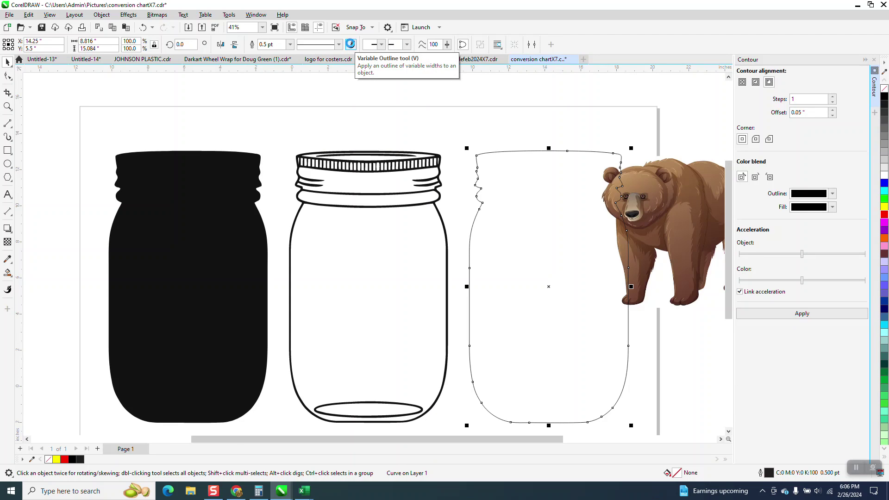
{"action": "right_click", "coordinate": [884, 215]}
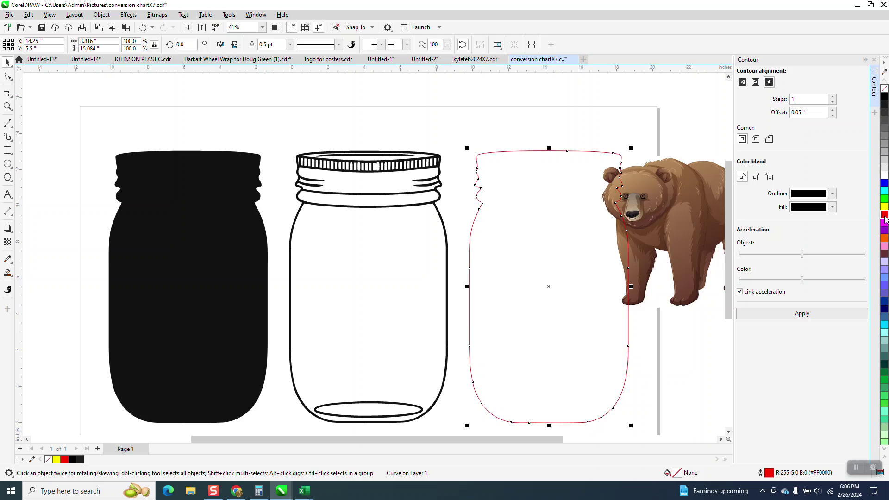
Move the red outline 10 inches left onto the line-art jar, and delete the outline together with all the jar artwork.
{"action": "key", "text": "shift+Left"}
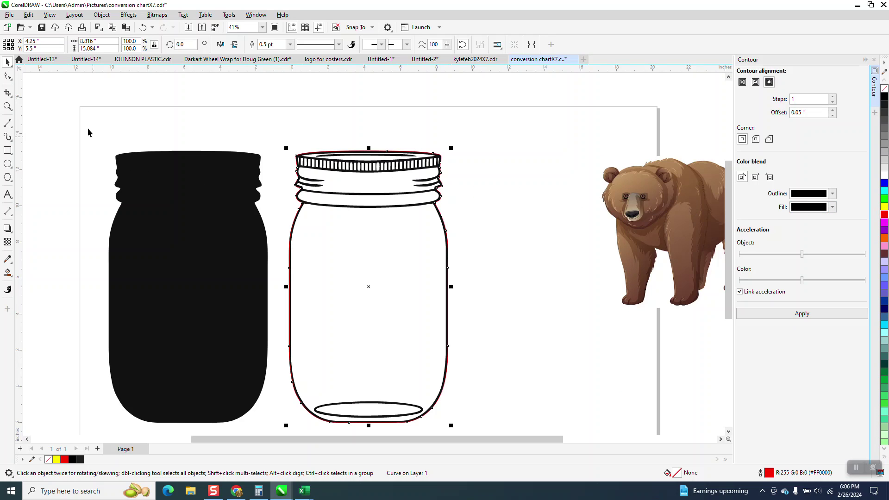
{"action": "left_click_drag", "start_coordinate": [88, 132], "coordinate": [476, 417]}
{"action": "key", "text": "Delete"}
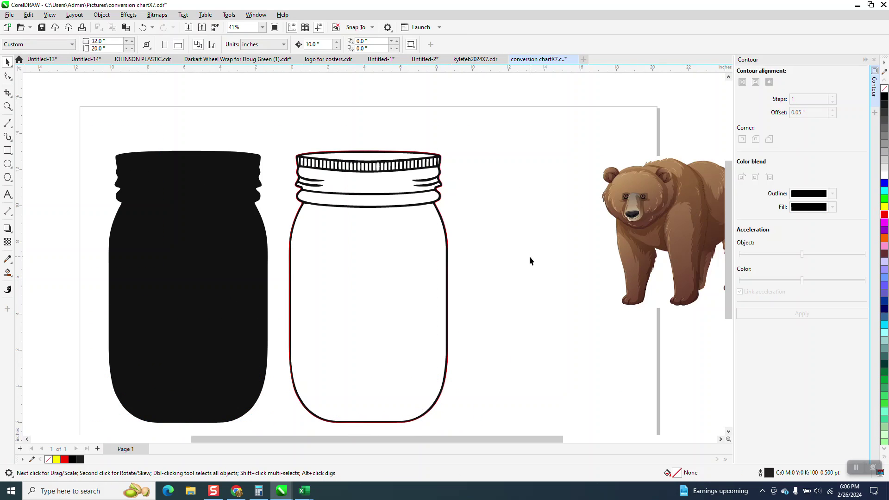
{"action": "left_click", "coordinate": [434, 247]}
{"action": "key", "text": "Delete"}
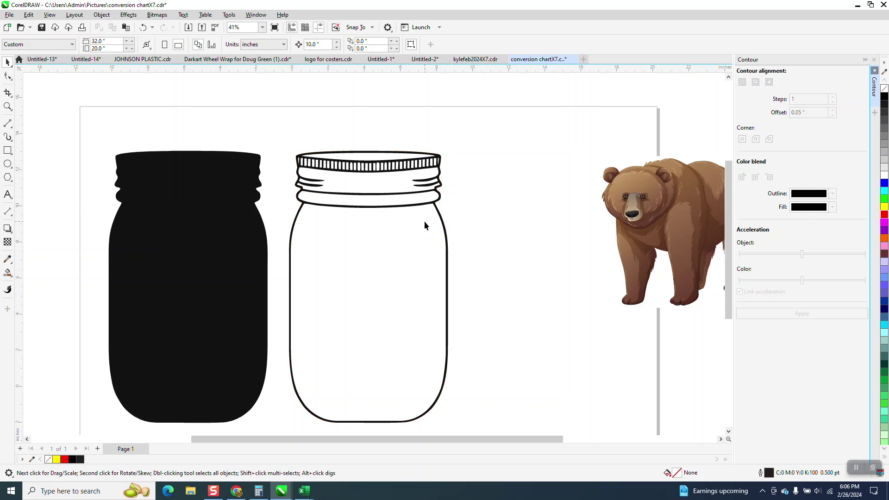
{"action": "left_click", "coordinate": [411, 196]}
{"action": "key", "text": "Delete"}
{"action": "left_click", "coordinate": [204, 182]}
{"action": "key", "text": "Delete"}
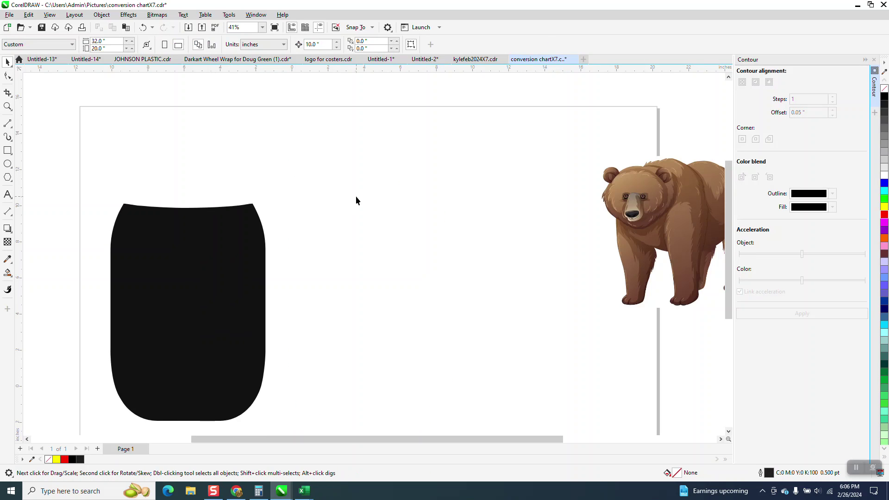
{"action": "left_click", "coordinate": [218, 242]}
{"action": "key", "text": "Delete"}
Move the bear bitmap onto the page and outline-trace it as Clipart, placing the traced group 10 inches to the right of the bitmap.
{"action": "left_click_drag", "start_coordinate": [670, 217], "coordinate": [247, 177]}
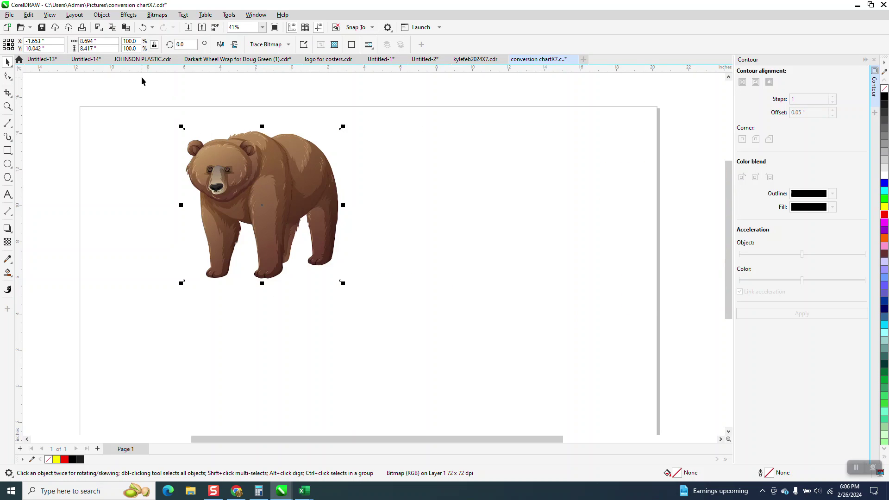
{"action": "left_click", "coordinate": [288, 45]}
{"action": "mouse_move", "coordinate": [292, 77]}
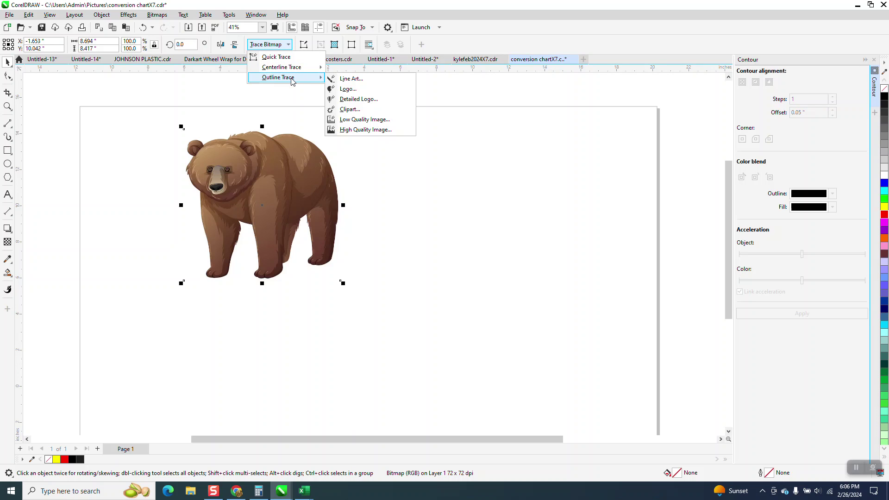
{"action": "left_click", "coordinate": [342, 110]}
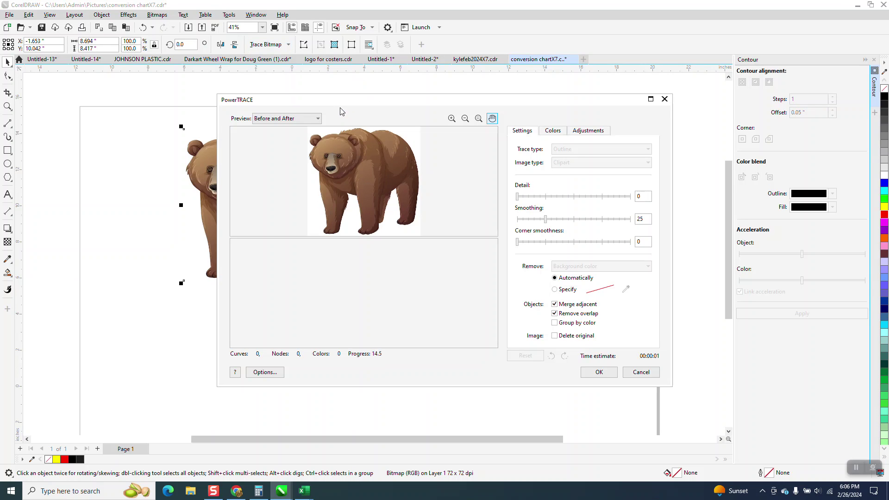
{"action": "left_click", "coordinate": [599, 371]}
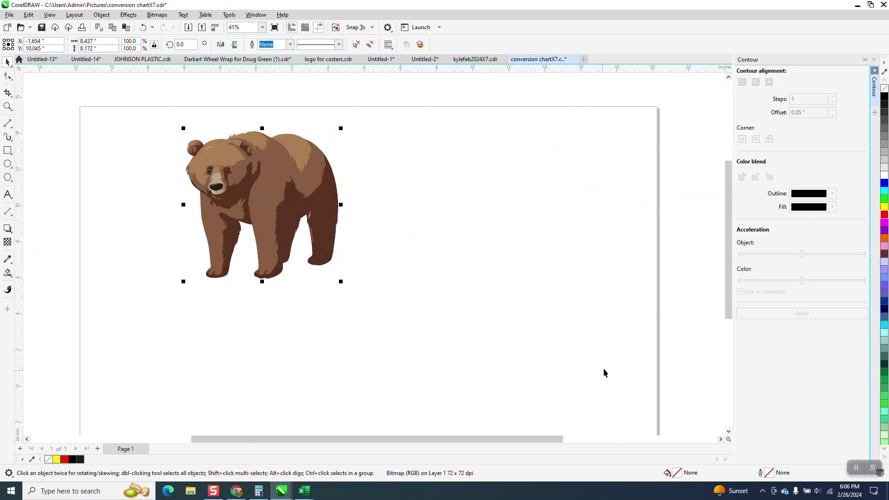
Examine the traced bear's face and body closely and compare its detail with the original bitmap.
{"action": "left_click", "coordinate": [8, 106]}
{"action": "left_click_drag", "start_coordinate": [336, 139], "coordinate": [459, 211]}
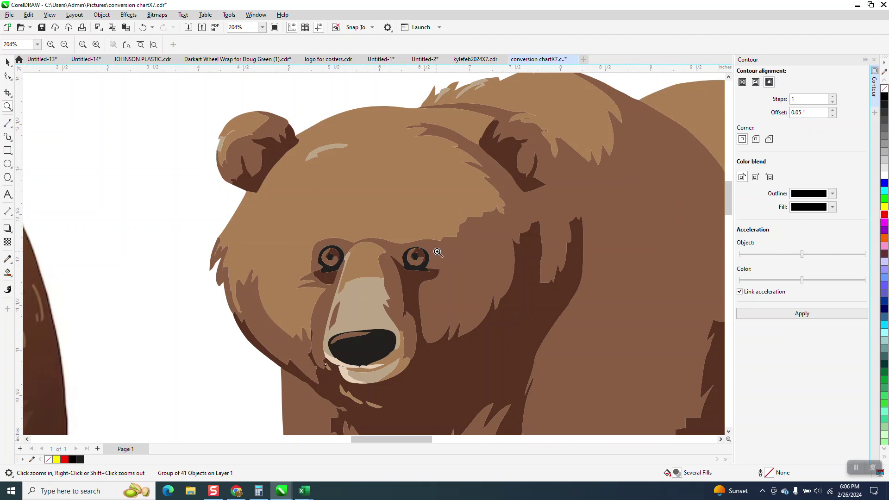
{"action": "right_click", "coordinate": [456, 193]}
{"action": "right_click", "coordinate": [412, 218]}
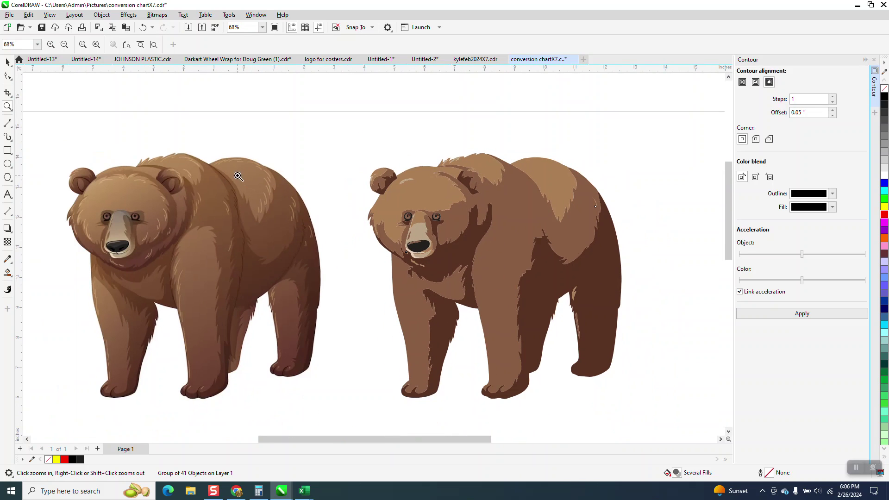
{"action": "left_click_drag", "start_coordinate": [239, 176], "coordinate": [304, 215]}
{"action": "scroll", "coordinate": [303, 214], "scroll_direction": "down", "scroll_amount": 5}
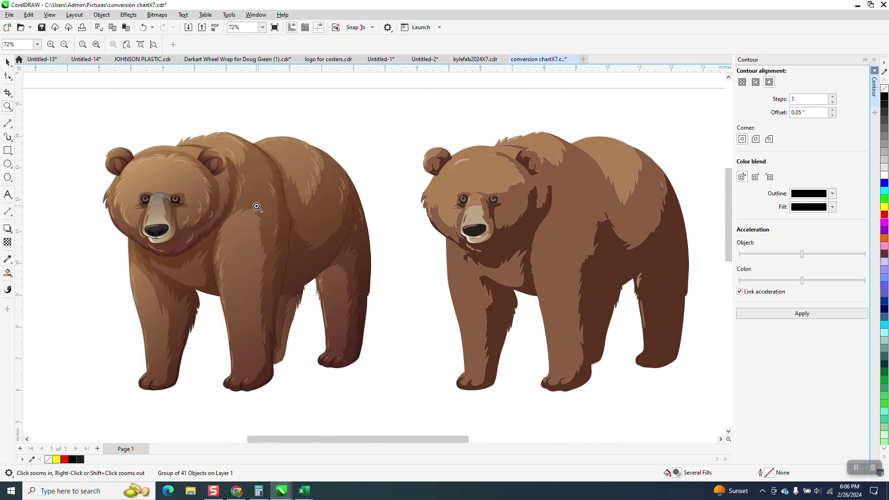
{"action": "left_click", "coordinate": [8, 62]}
{"action": "scroll", "coordinate": [302, 175], "scroll_direction": "down", "scroll_amount": 2}
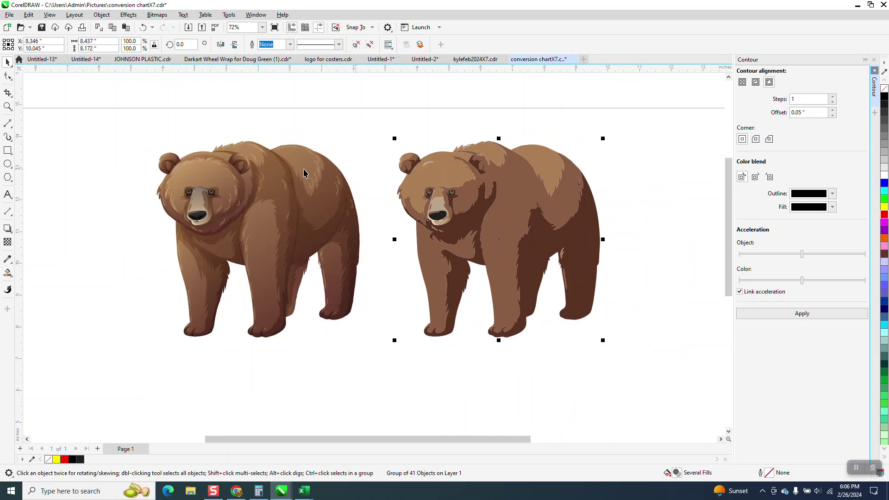
{"action": "scroll", "coordinate": [519, 155], "scroll_direction": "down", "scroll_amount": 1}
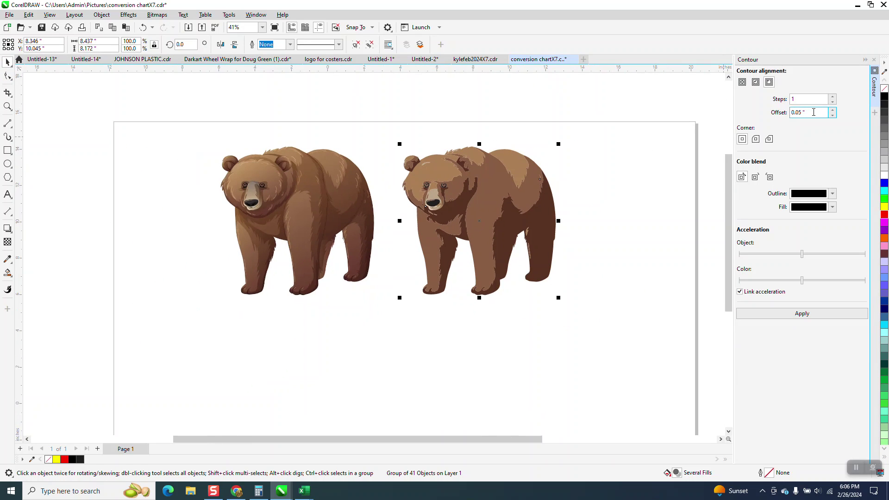
Close the Contour settings and draw a rectangle about 11 by 9.25 inches around the traced bear.
{"action": "left_click", "coordinate": [874, 60]}
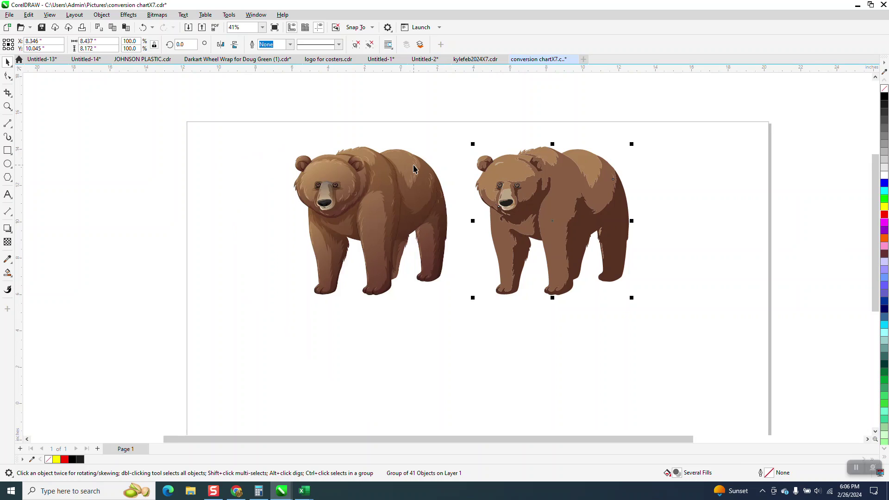
{"action": "scroll", "coordinate": [414, 169], "scroll_direction": "down", "scroll_amount": 1}
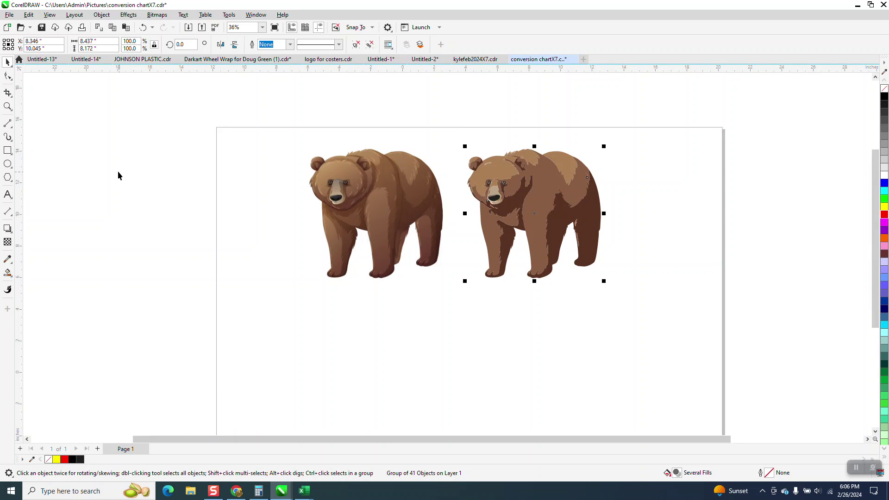
{"action": "left_click", "coordinate": [7, 151]}
{"action": "left_click_drag", "start_coordinate": [446, 139], "coordinate": [619, 285]}
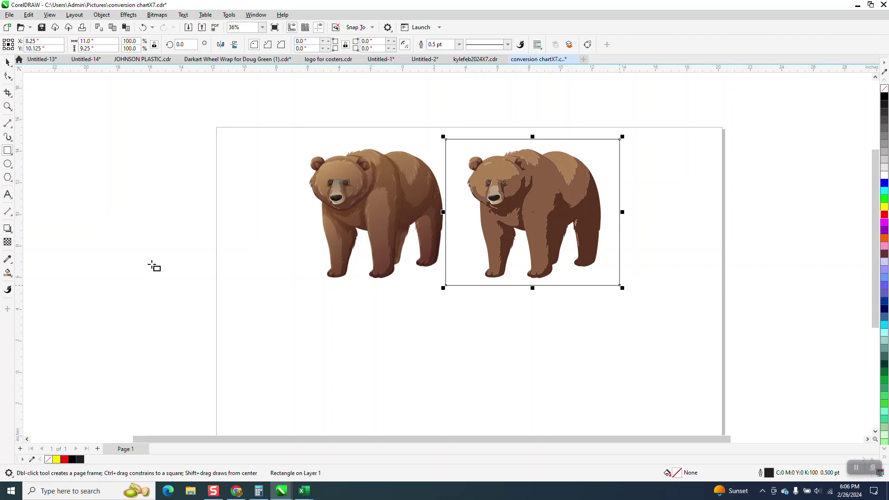
Smart Fill the area between the rectangle and the traced bear in black, and move the resulting shape 20 inches to the right.
{"action": "left_click", "coordinate": [7, 272]}
{"action": "left_click", "coordinate": [459, 251]}
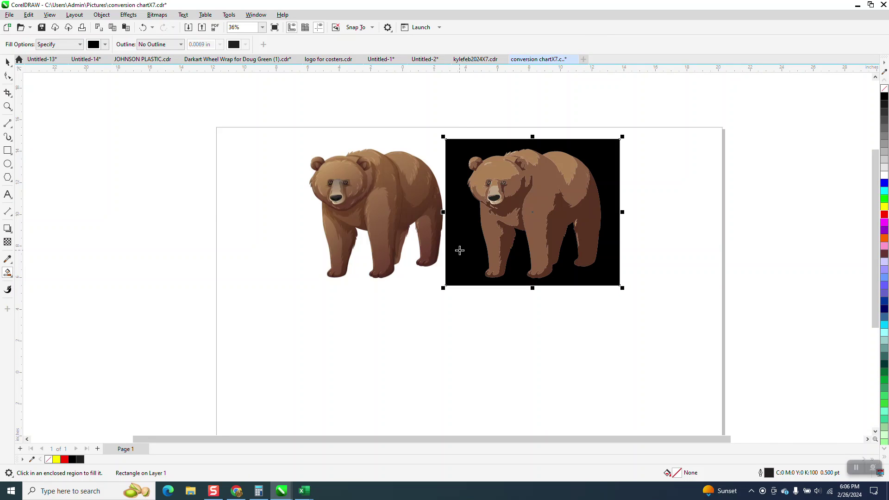
{"action": "key", "text": "Right"}
{"action": "key", "text": "Right"}
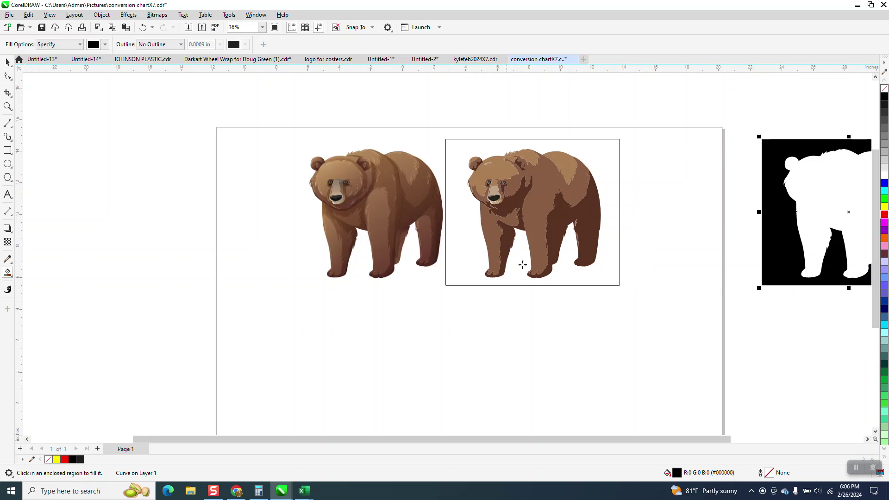
Replace the moved shape's black fill with a black outline and break its curve apart.
{"action": "left_click", "coordinate": [884, 88]}
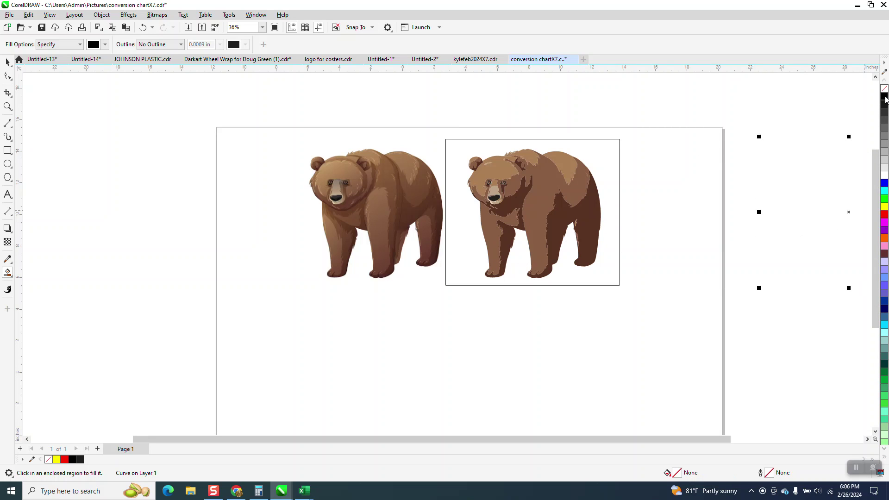
{"action": "right_click", "coordinate": [884, 97]}
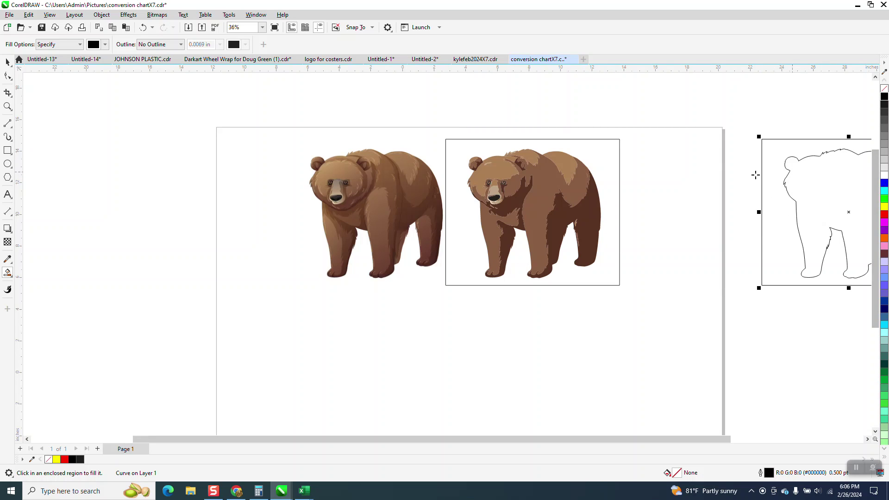
{"action": "left_click", "coordinate": [102, 15]}
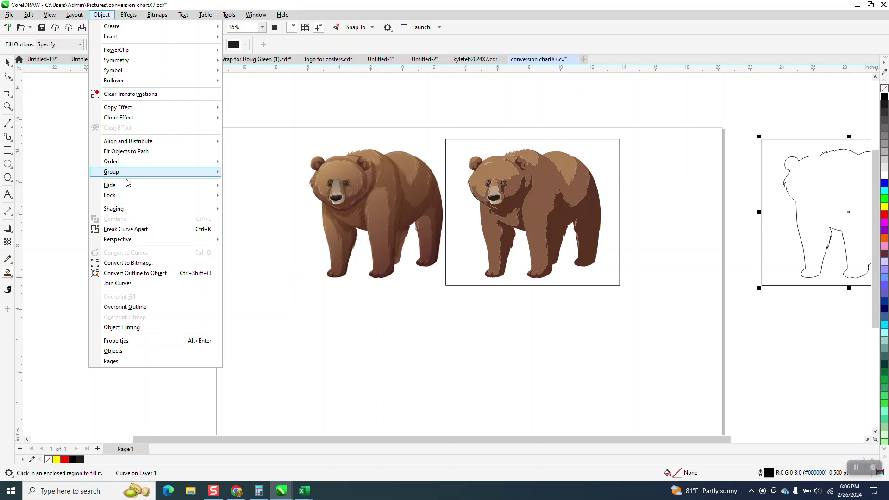
{"action": "left_click", "coordinate": [140, 228]}
Delete the outer rectangle of the broken-apart shape, keeping only the bear outline.
{"action": "key", "text": "space"}
{"action": "left_click", "coordinate": [739, 154]}
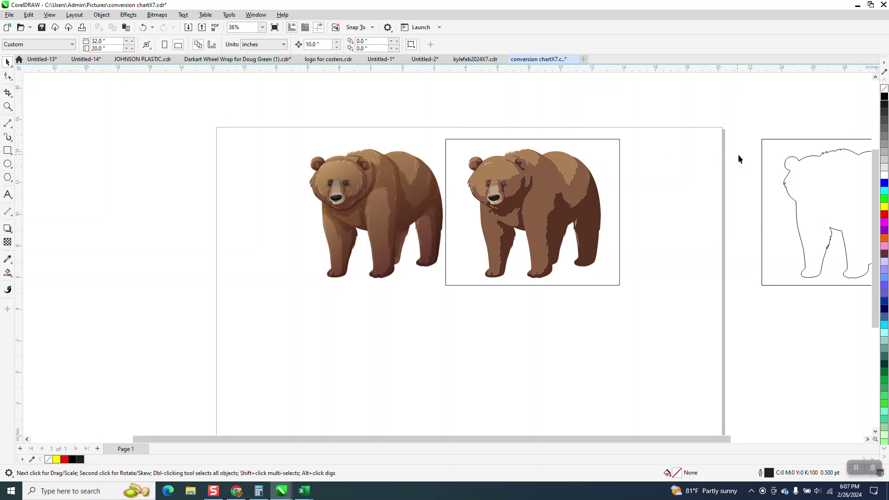
{"action": "left_click", "coordinate": [761, 162]}
{"action": "key", "text": "Delete"}
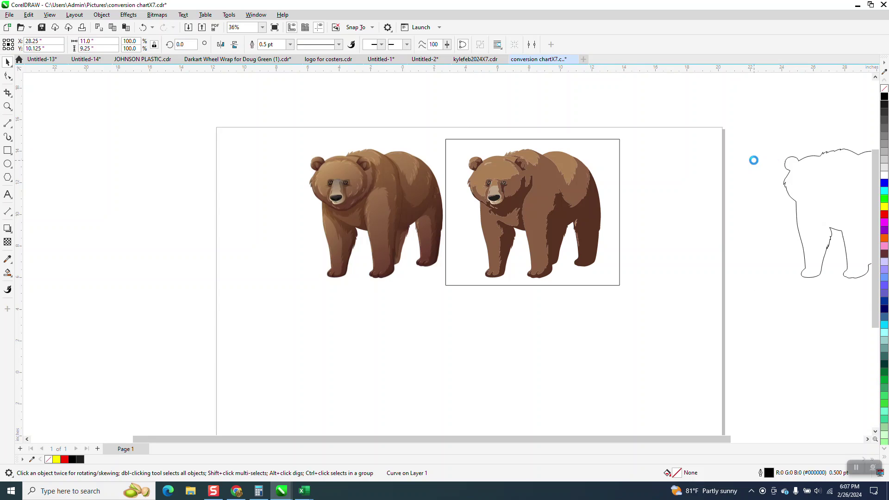
Colour the separated bear outline red and move it 30 inches left onto the original bear bitmap.
{"action": "left_click", "coordinate": [799, 182]}
{"action": "right_click", "coordinate": [885, 215]}
{"action": "key", "text": "shift+Left"}
{"action": "key", "text": "shift+Left"}
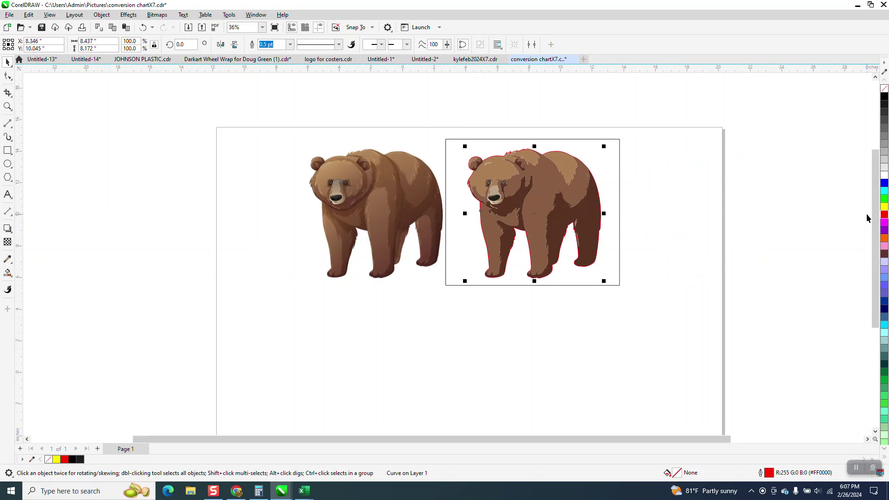
{"action": "key", "text": "shift+Left"}
Inspect the fit of the red outline around the original bear, and delete that outline.
{"action": "left_click", "coordinate": [7, 106]}
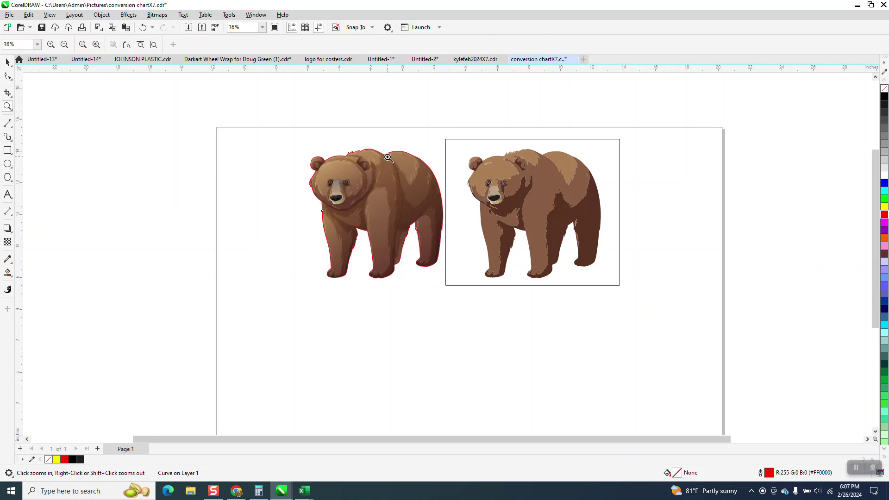
{"action": "left_click_drag", "start_coordinate": [343, 152], "coordinate": [462, 186]}
{"action": "scroll", "coordinate": [410, 224], "scroll_direction": "down", "scroll_amount": 5}
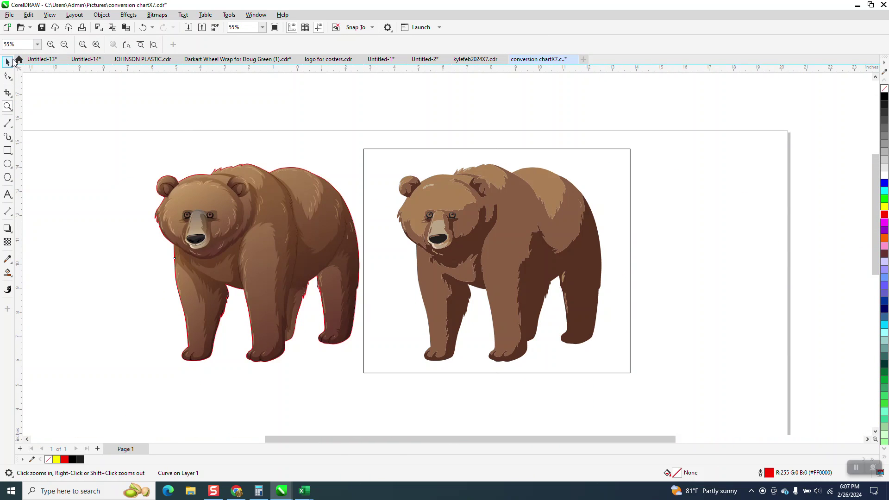
{"action": "left_click", "coordinate": [9, 62]}
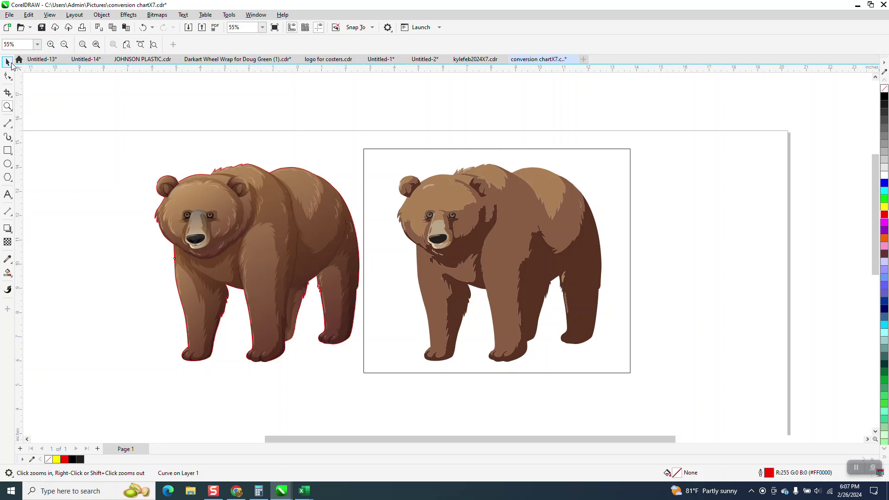
{"action": "left_click", "coordinate": [253, 137]}
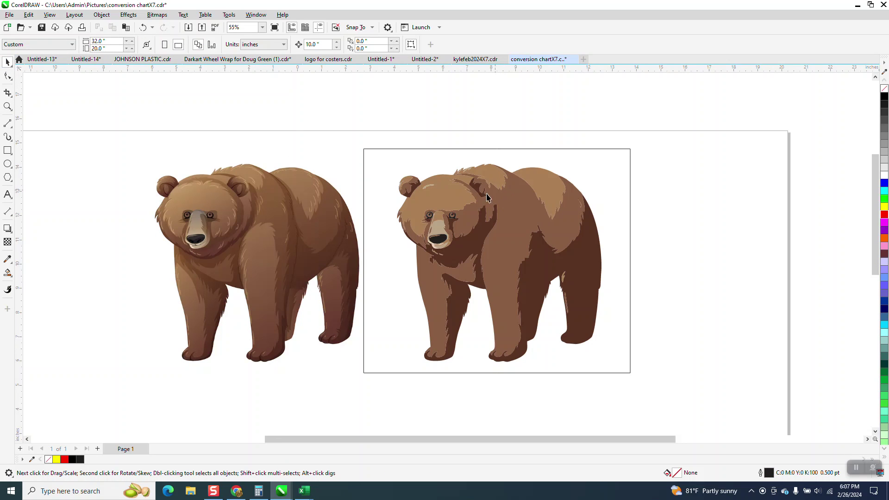
Use Smart Fill again on the background between the rectangle and the traced bear, and move the black shape 20 inches right.
{"action": "scroll", "coordinate": [78, 283], "scroll_direction": "down", "scroll_amount": 1}
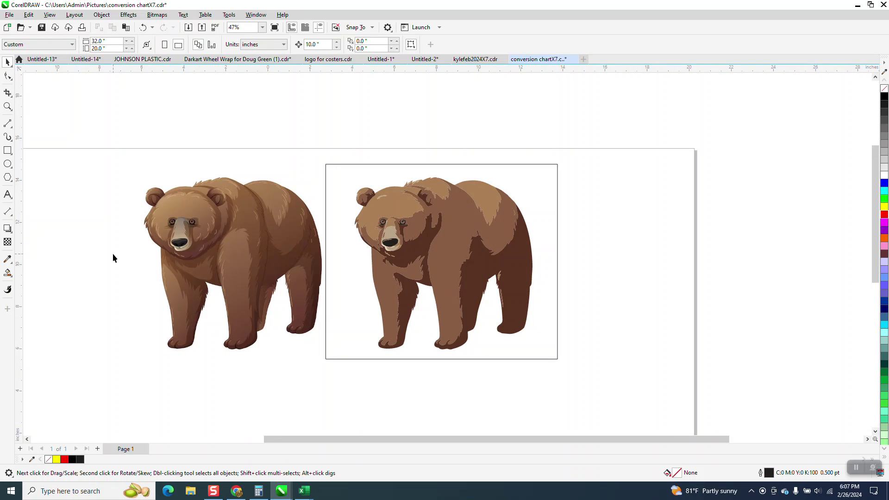
{"action": "left_click", "coordinate": [7, 273]}
{"action": "left_click", "coordinate": [350, 177]}
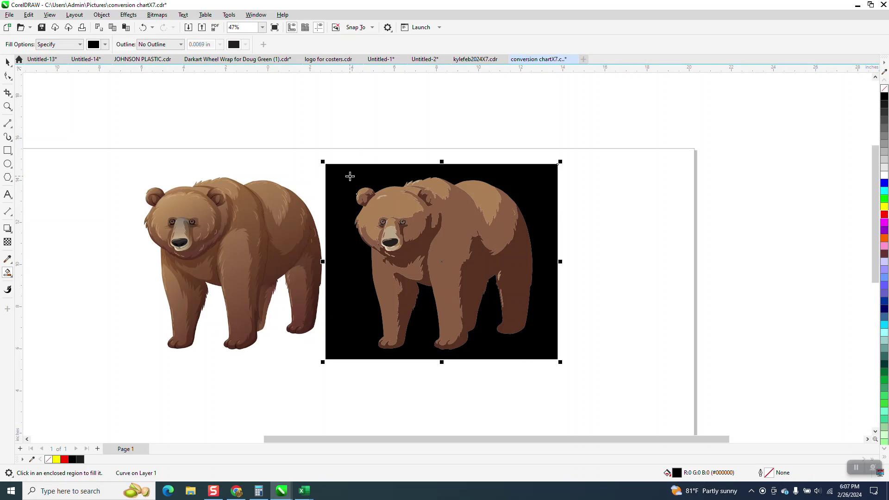
{"action": "key", "text": "Right"}
{"action": "key", "text": "Right"}
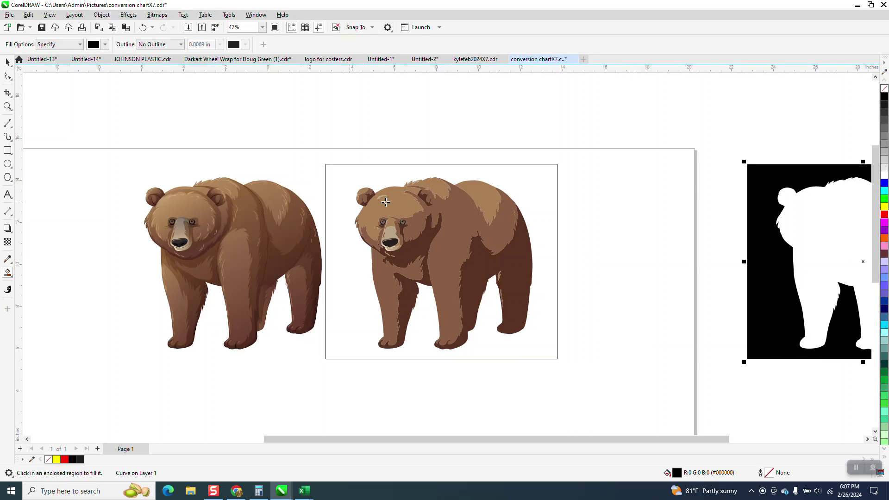
Smart Fill the bear-shaped opening of the moved black shape in black, and move that silhouette 10 inches up.
{"action": "left_click", "coordinate": [848, 240]}
{"action": "scroll", "coordinate": [681, 232], "scroll_direction": "down", "scroll_amount": 3}
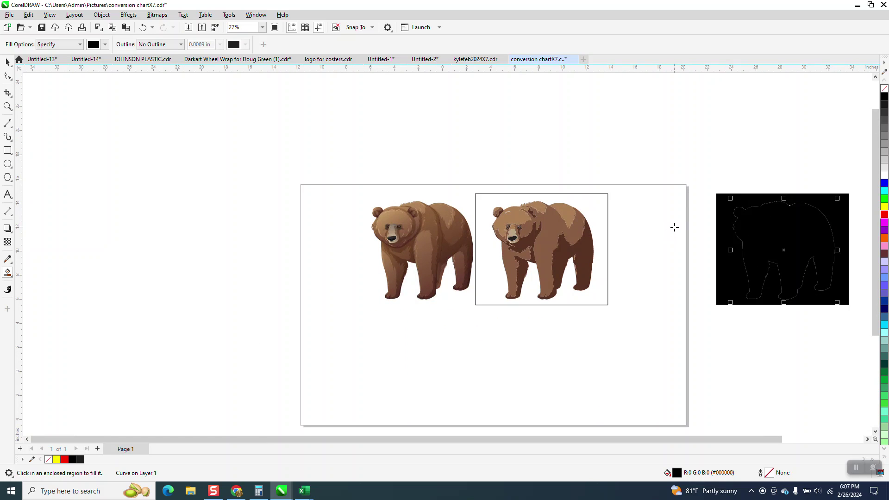
{"action": "key", "text": "Up"}
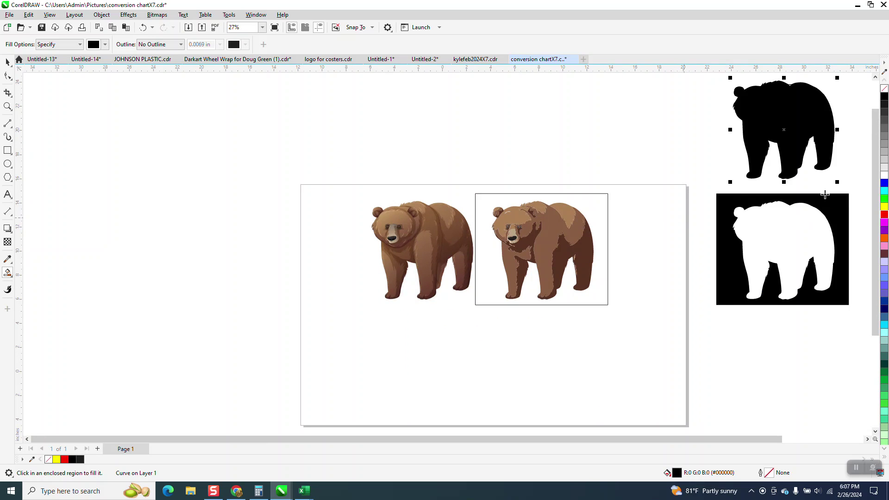
Remove the bear silhouette's fill, give it a red outline, and move it 10 inches left.
{"action": "left_click", "coordinate": [884, 88]}
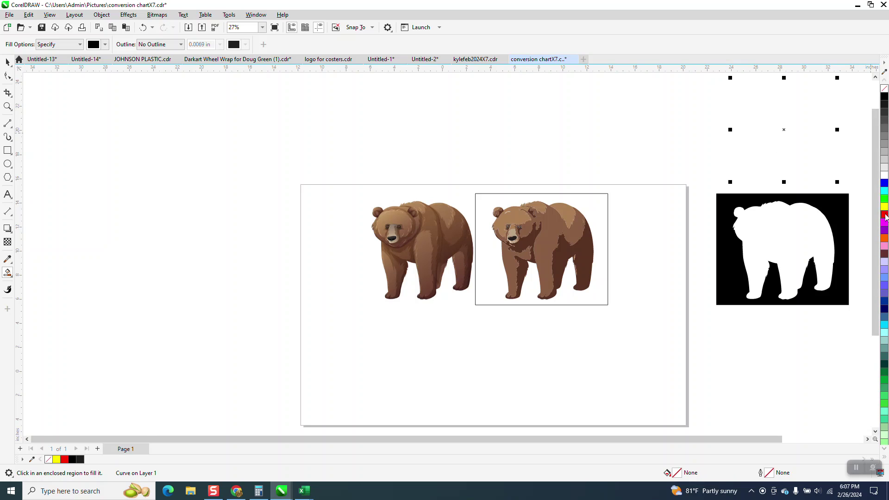
{"action": "right_click", "coordinate": [885, 215]}
{"action": "key", "text": "Left"}
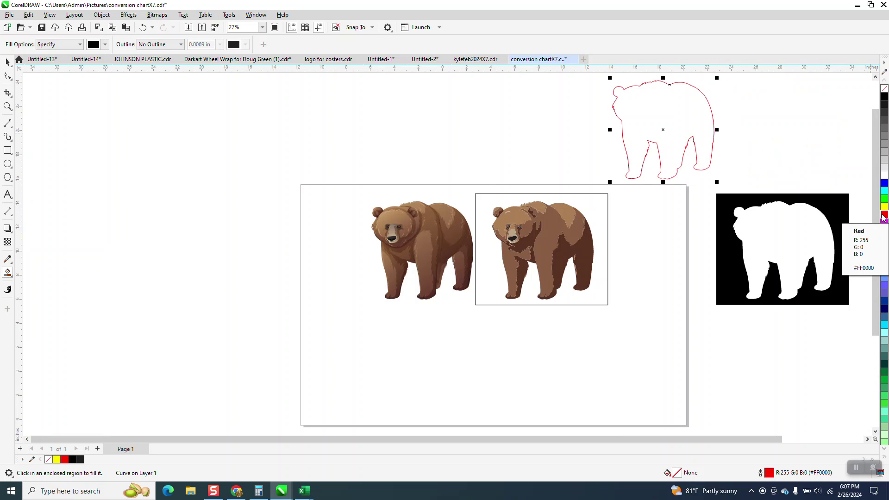
Move the red bear outline 30 inches left and 10 inches down, to the empty area beside the original bear.
{"action": "key", "text": "Left"}
{"action": "key", "text": "Left"}
{"action": "key", "text": "Down"}
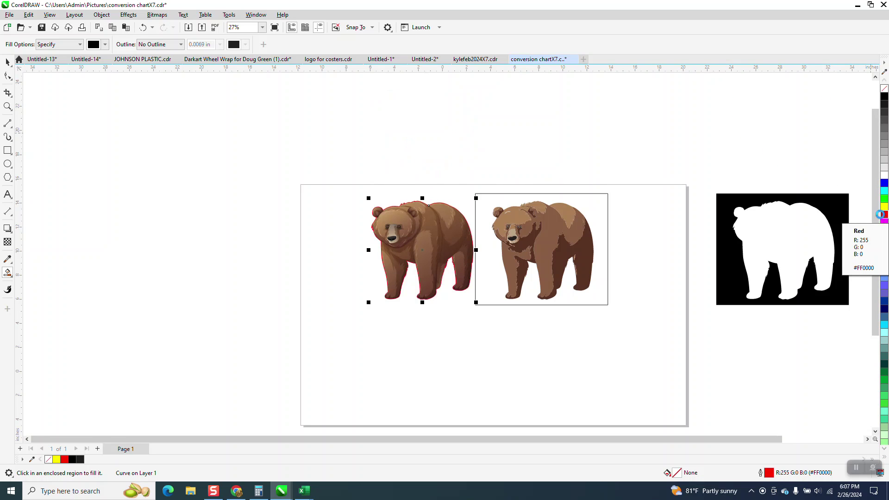
{"action": "key", "text": "Left"}
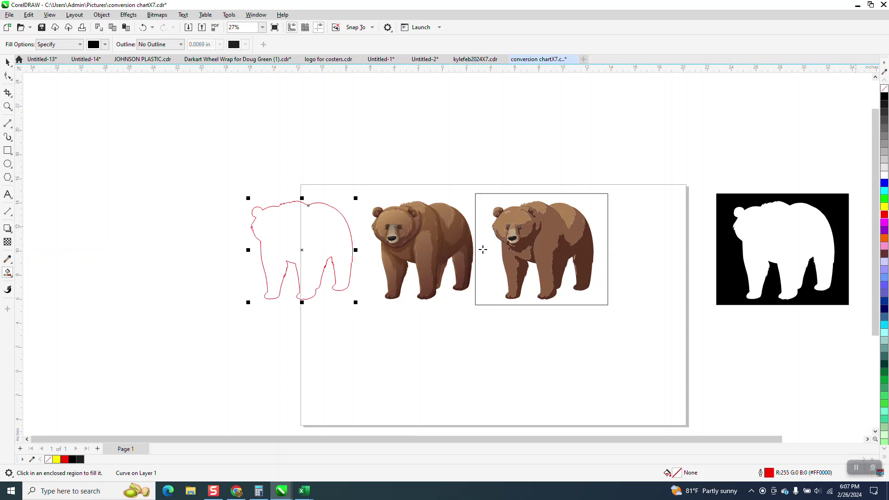
Apply a one-step outside contour with a 0.1 inch offset to the red bear outline.
{"action": "left_click", "coordinate": [102, 15]}
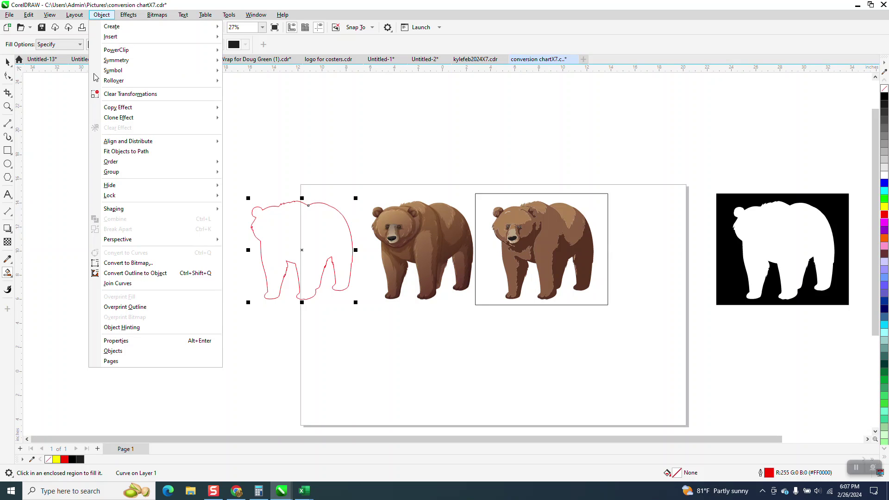
{"action": "key", "text": "Escape"}
{"action": "left_click", "coordinate": [123, 14]}
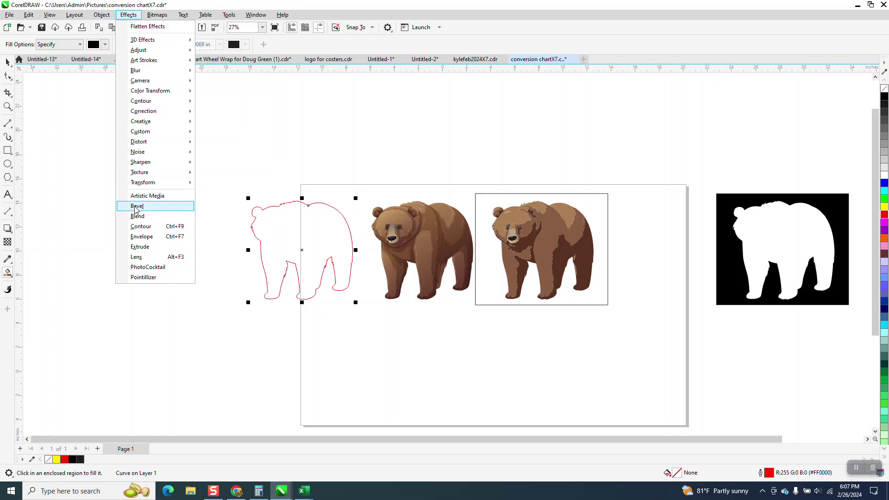
{"action": "left_click", "coordinate": [144, 226]}
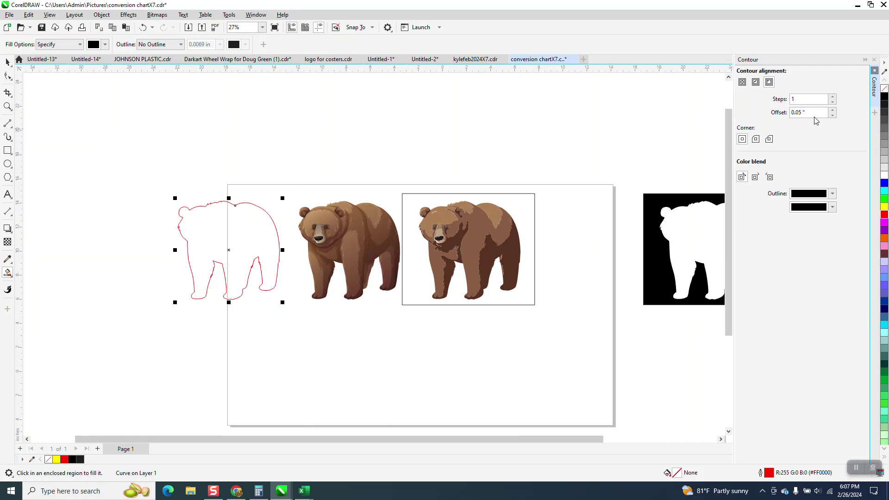
{"action": "type", "text": ".1"}
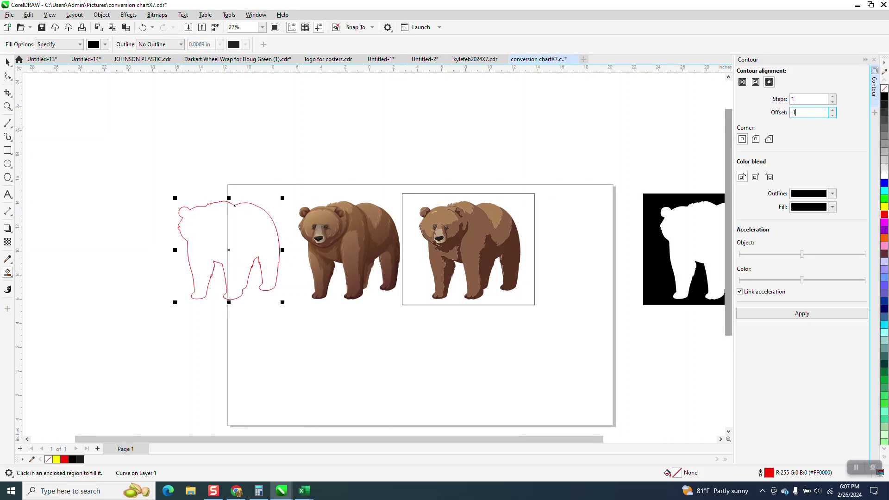
{"action": "left_click", "coordinate": [822, 315]}
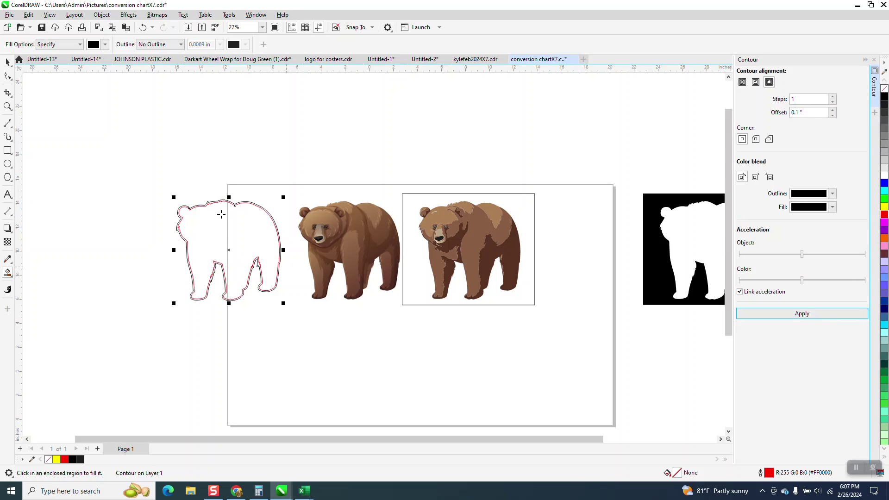
Check the contour's corners along the head and back, undo the contour, and reapply it with rounded corners.
{"action": "left_click", "coordinate": [7, 106]}
{"action": "left_click_drag", "start_coordinate": [244, 222], "coordinate": [244, 222]}
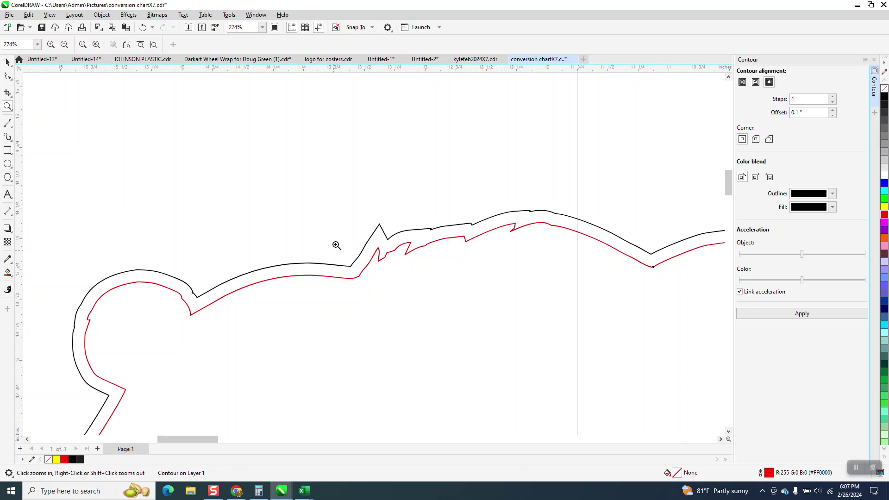
{"action": "scroll", "coordinate": [383, 253], "scroll_direction": "down", "scroll_amount": 3}
{"action": "key", "text": "space"}
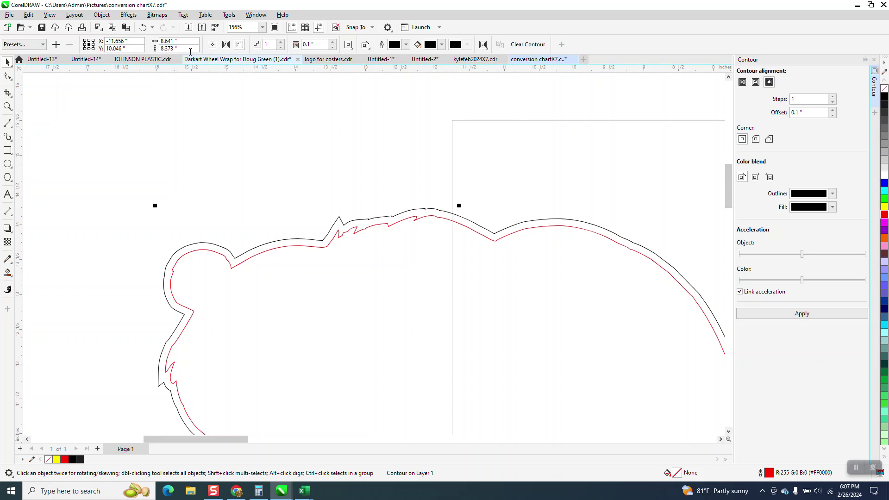
{"action": "left_click", "coordinate": [144, 27]}
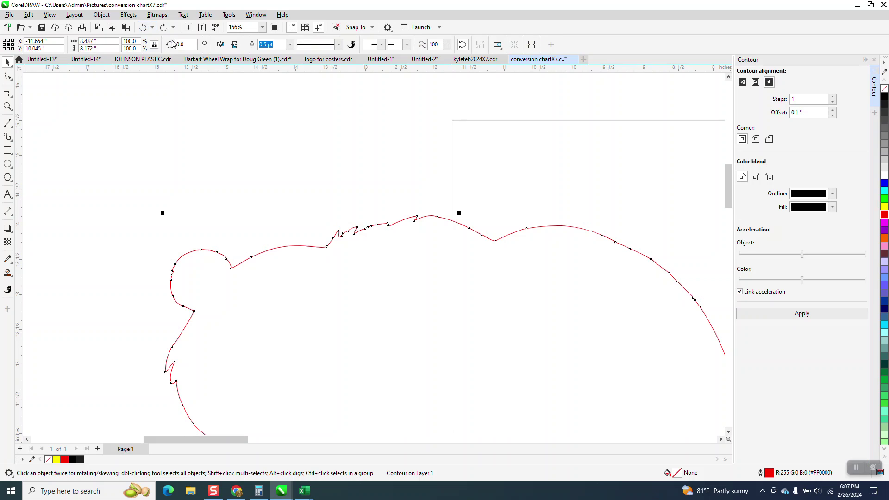
{"action": "left_click", "coordinate": [756, 139]}
{"action": "left_click", "coordinate": [803, 314]}
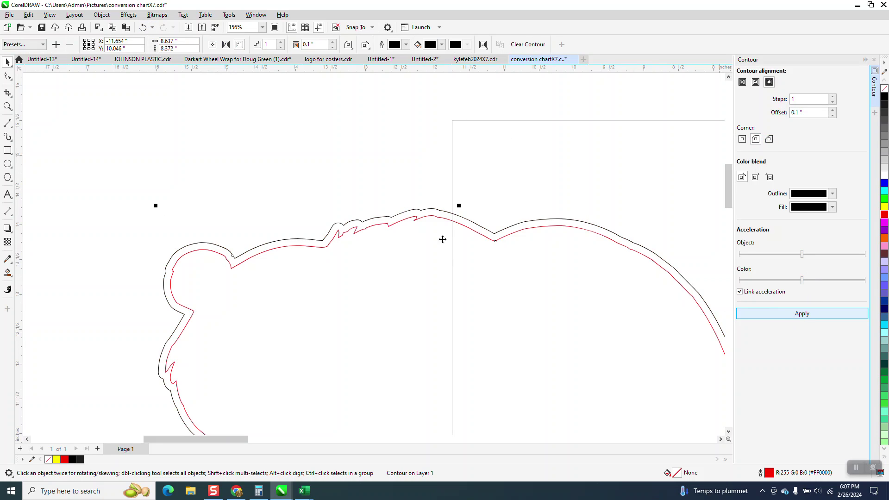
Break the contour apart from the bear outline and delete the inner red outline.
{"action": "scroll", "coordinate": [291, 180], "scroll_direction": "down", "scroll_amount": 1}
{"action": "scroll", "coordinate": [287, 171], "scroll_direction": "down", "scroll_amount": 3}
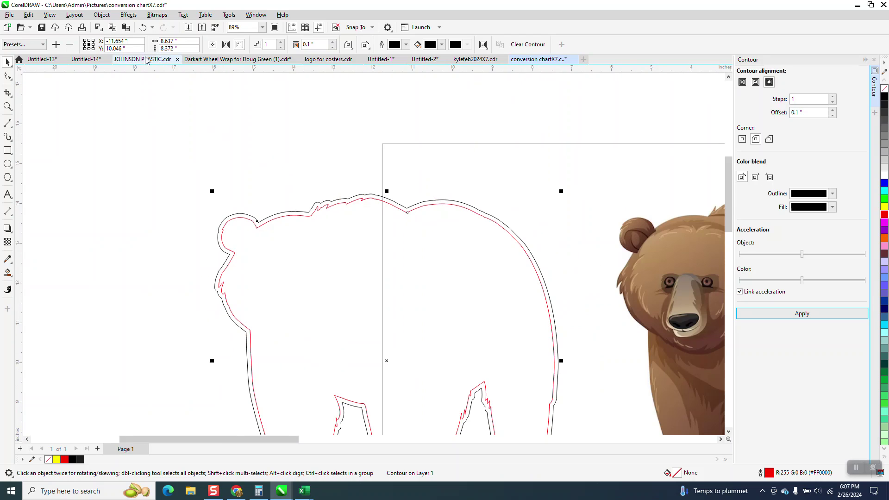
{"action": "left_click", "coordinate": [101, 15]}
{"action": "left_click", "coordinate": [142, 229]}
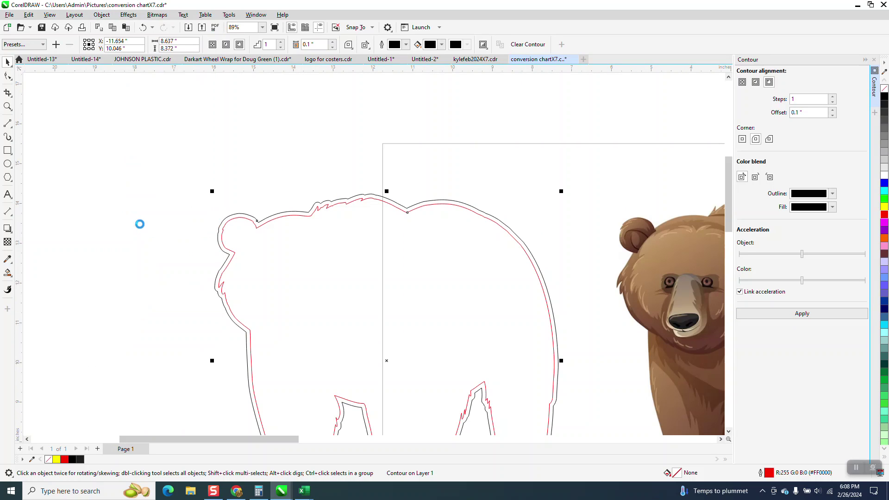
{"action": "scroll", "coordinate": [139, 190], "scroll_direction": "down", "scroll_amount": 5}
{"action": "left_click", "coordinate": [308, 224]}
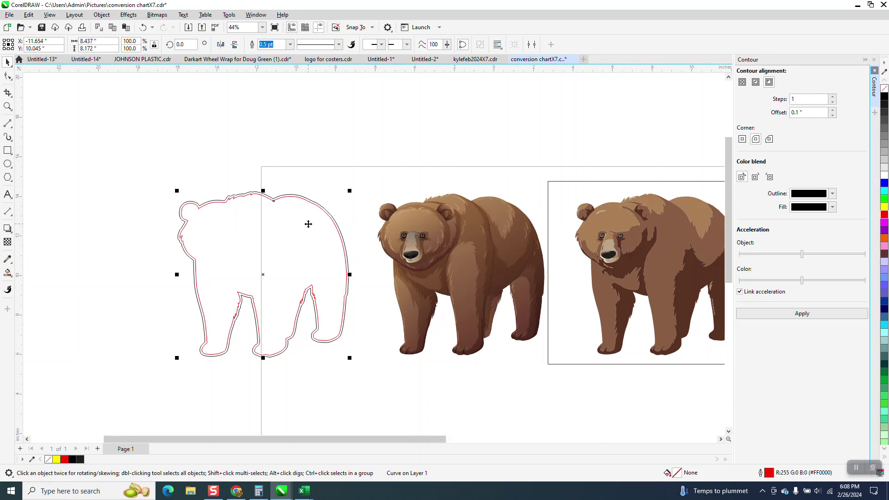
{"action": "left_click", "coordinate": [308, 220]}
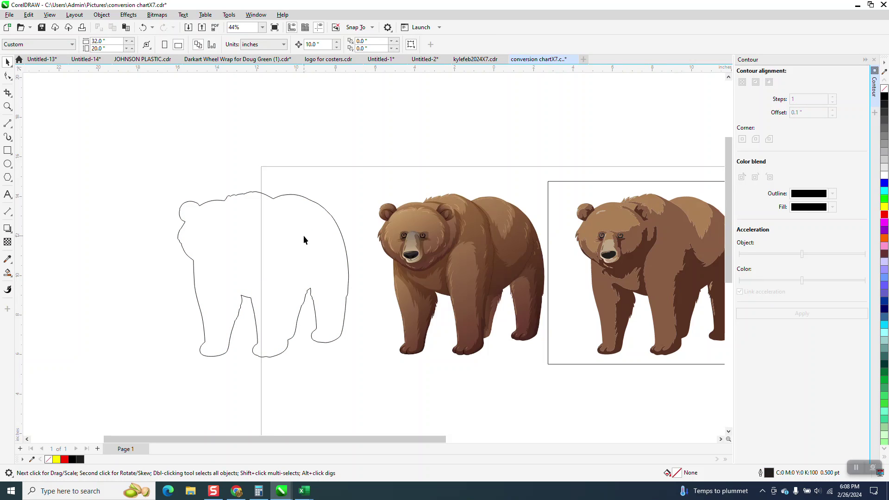
Give the remaining bear contour a red outline and move it 10 inches right onto the original bear.
{"action": "left_click", "coordinate": [304, 237]}
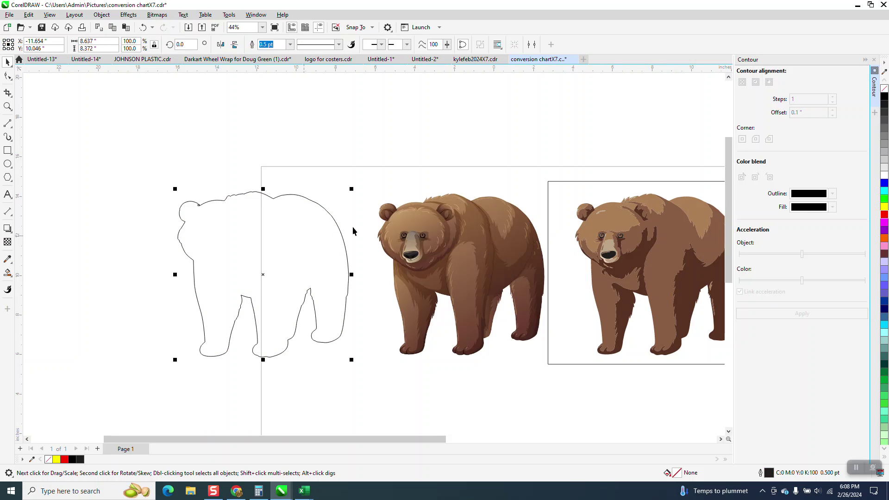
{"action": "right_click", "coordinate": [884, 215]}
{"action": "key", "text": "Right"}
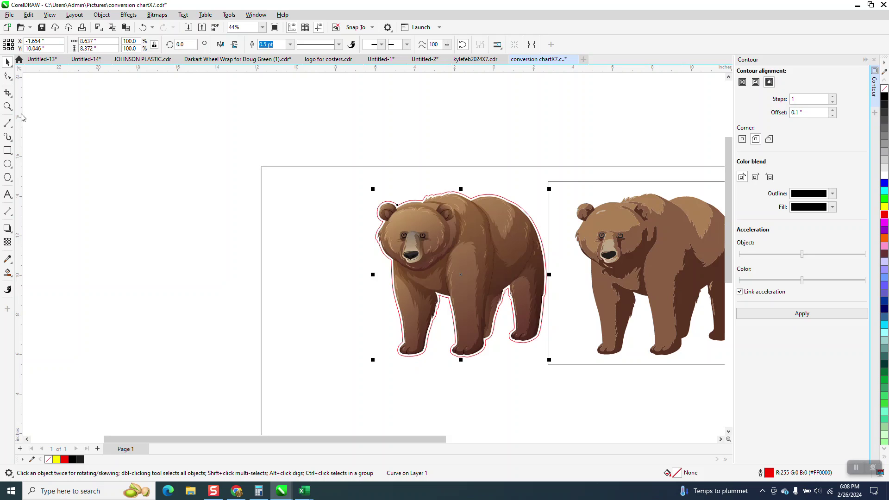
Inspect how the offset red outline fits around the original bear.
{"action": "left_click", "coordinate": [7, 106]}
{"action": "left_click_drag", "start_coordinate": [369, 177], "coordinate": [572, 276]}
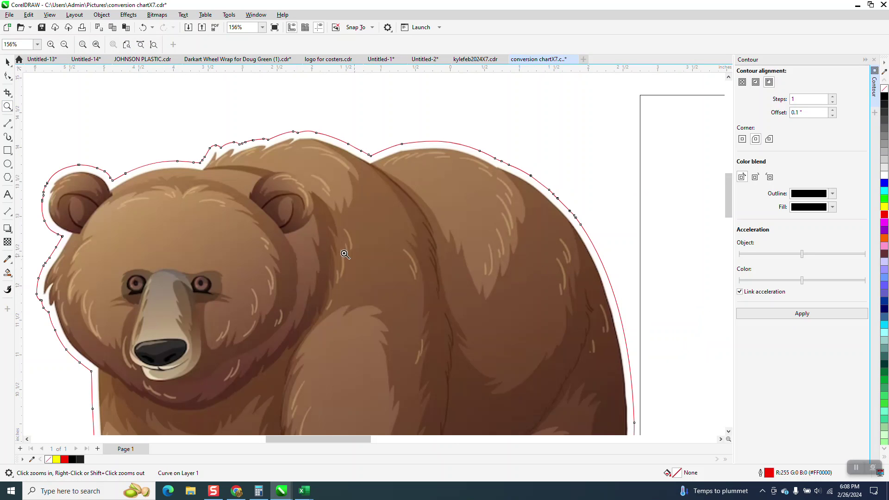
{"action": "scroll", "coordinate": [323, 240], "scroll_direction": "down", "scroll_amount": 4}
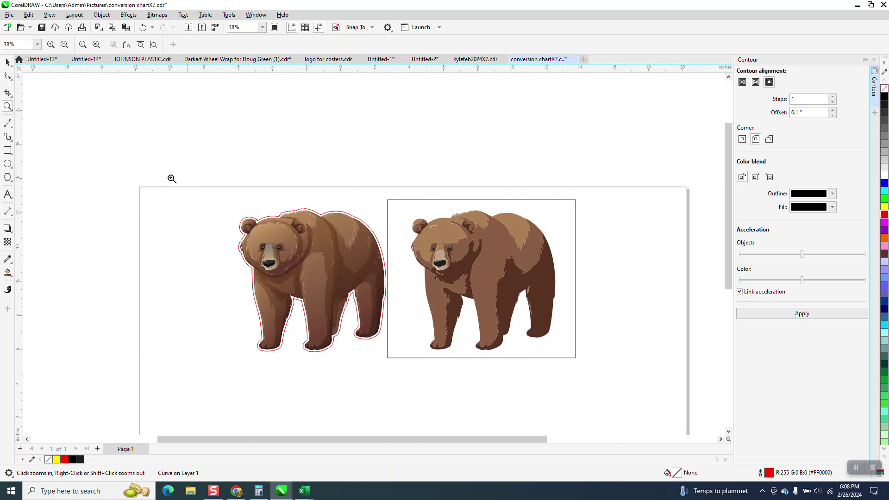
{"action": "left_click", "coordinate": [374, 186]}
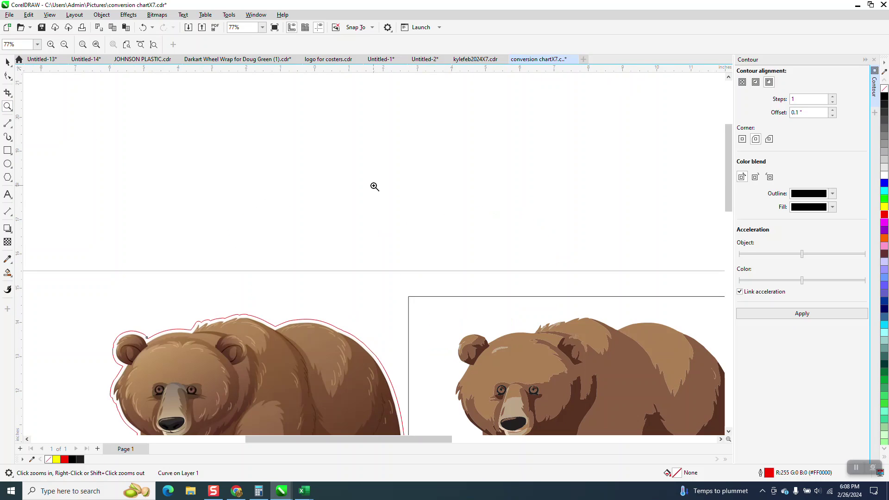
{"action": "scroll", "coordinate": [375, 187], "scroll_direction": "down", "scroll_amount": 3}
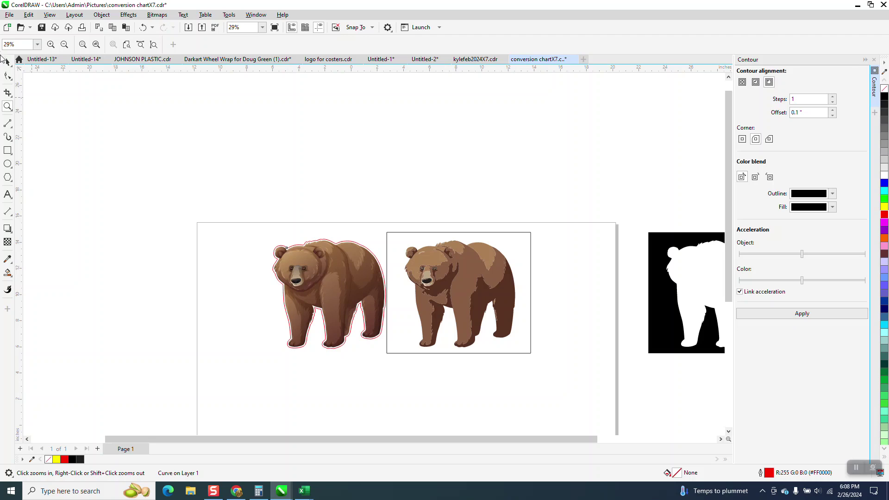
{"action": "left_click", "coordinate": [6, 62]}
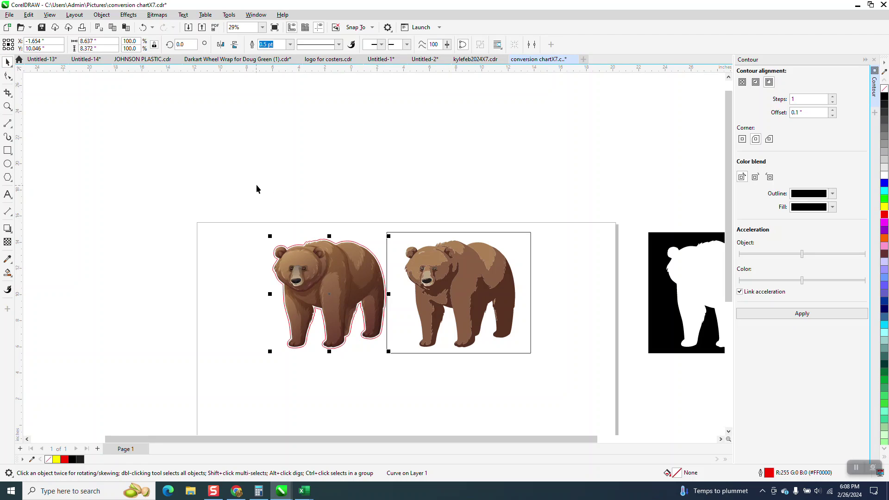